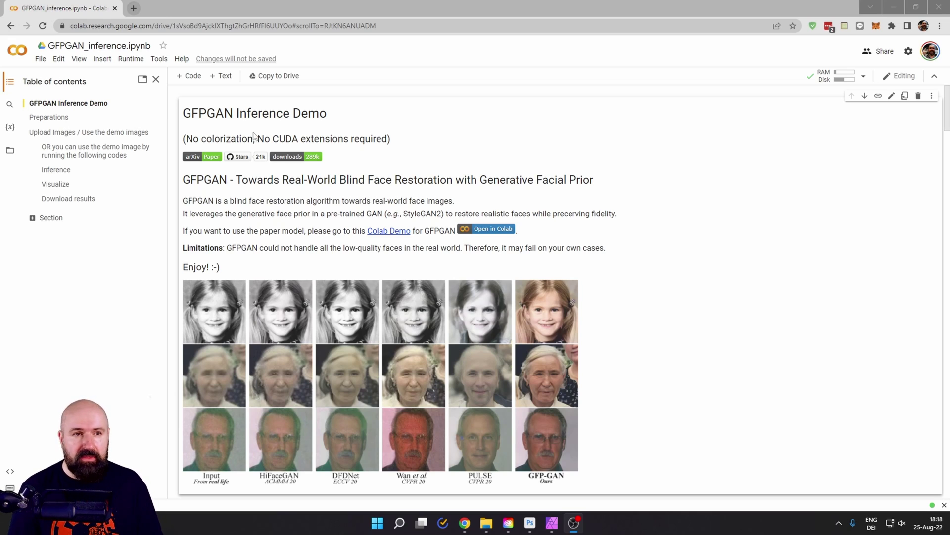
# Look over the runtime connection and file options without changing anything, then scroll down.
pyautogui.click(864, 76)
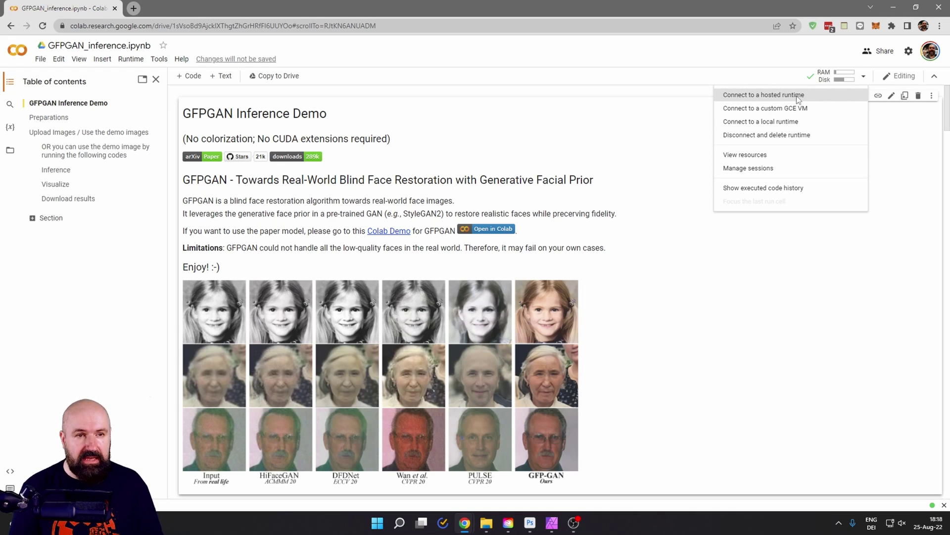
pyautogui.click(822, 82)
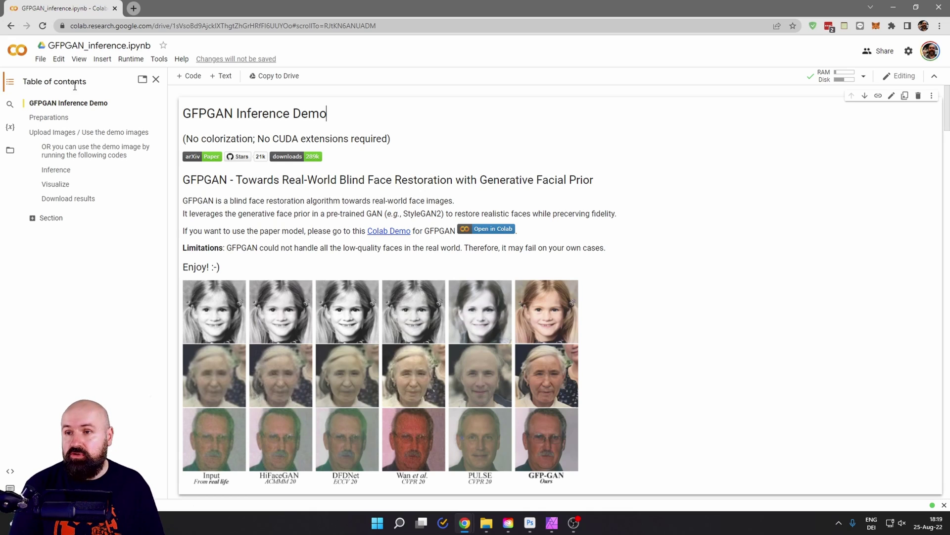
pyautogui.click(40, 59)
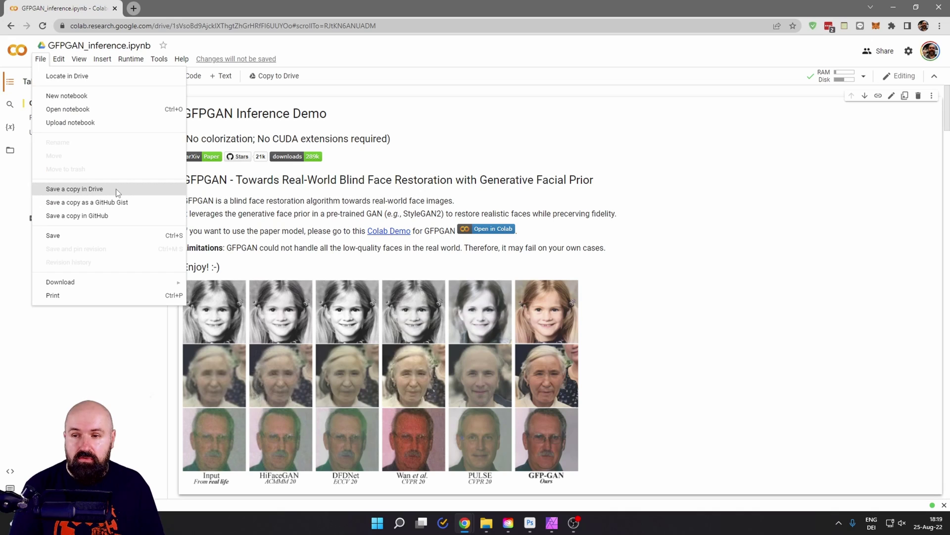
pyautogui.click(731, 283)
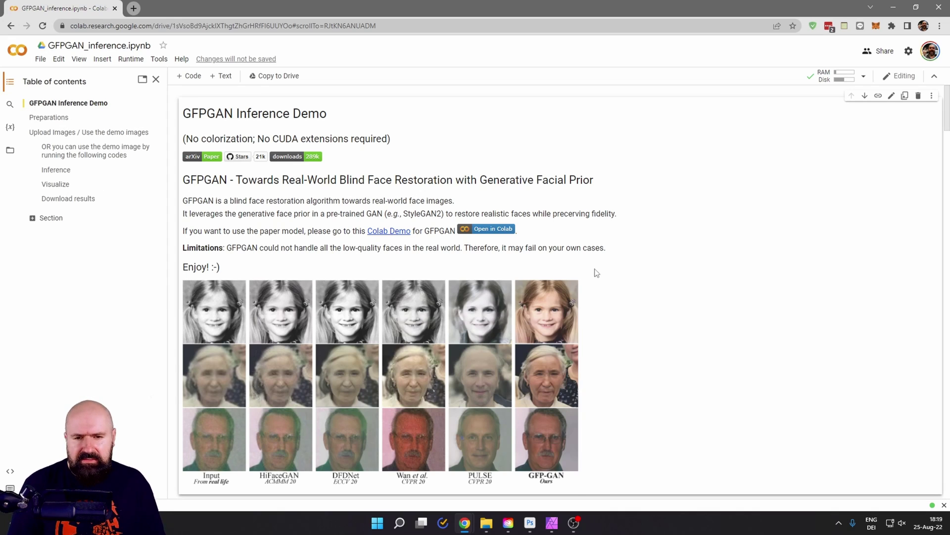
pyautogui.scroll(-4, 614, 277)
pyautogui.scroll(-4, 614, 277)
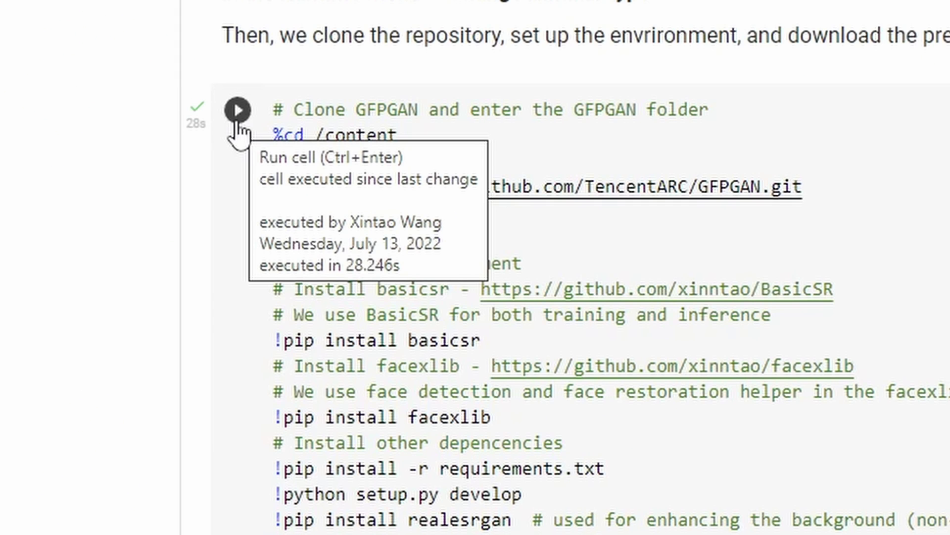
# Run the Preparations cell despite the warning, cloning GFPGAN and downloading GFPGANv1.3.pth.
pyautogui.click(195, 114)
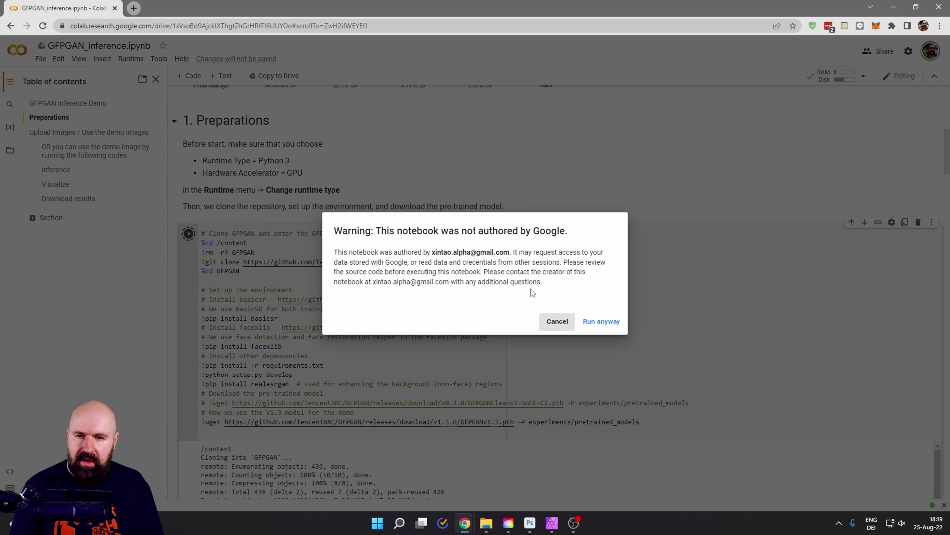
pyautogui.click(602, 323)
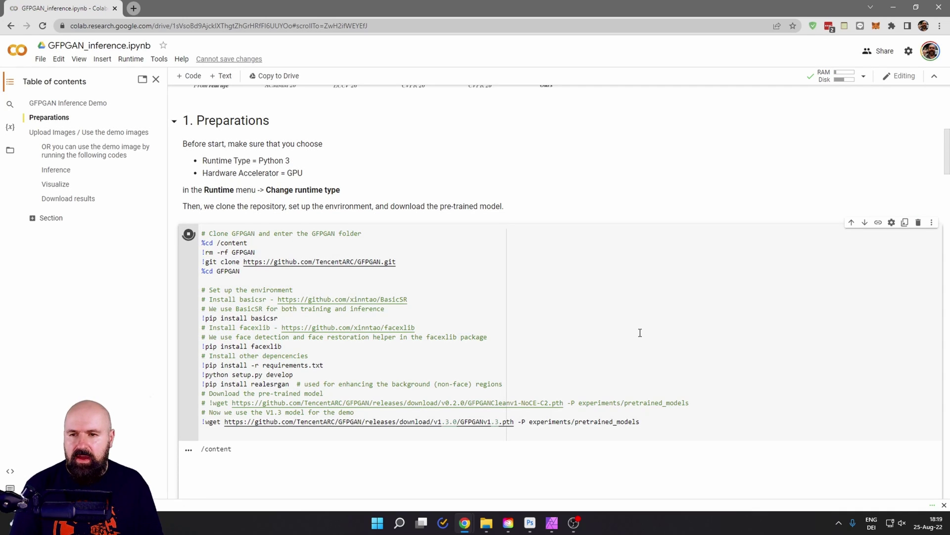
pyautogui.scroll(-5, 638, 332)
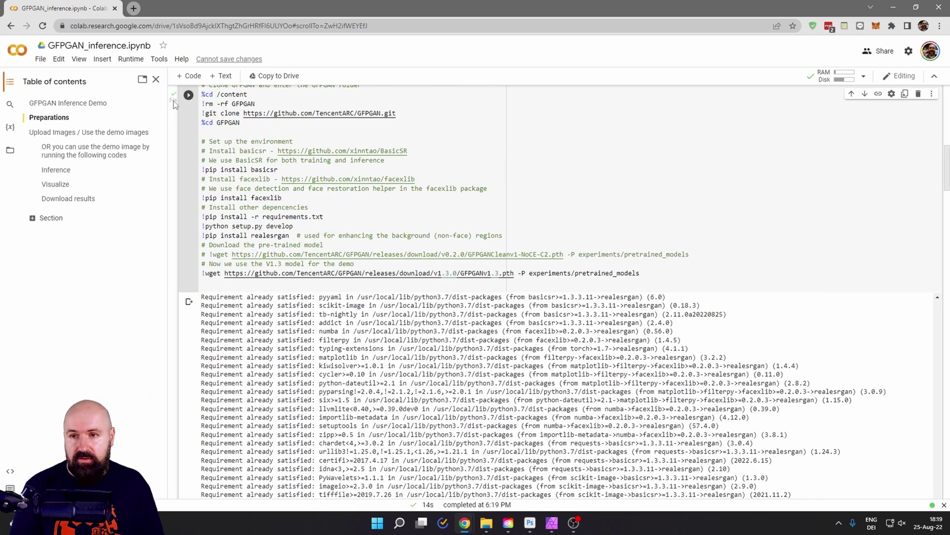
pyautogui.scroll(-10, 228, 255)
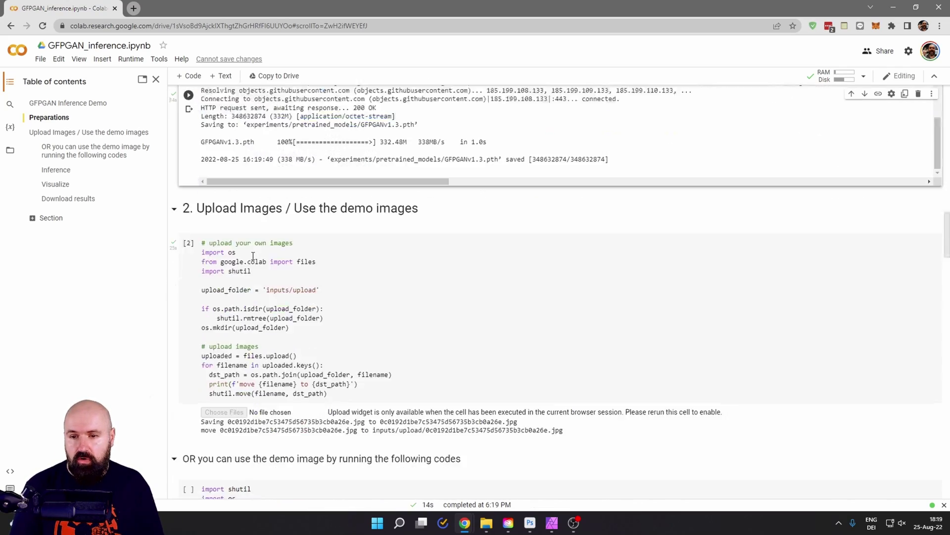
# Upload grid_0 (28).png through the upload cell so it lands in inputs/upload.
pyautogui.scroll(-1, 253, 255)
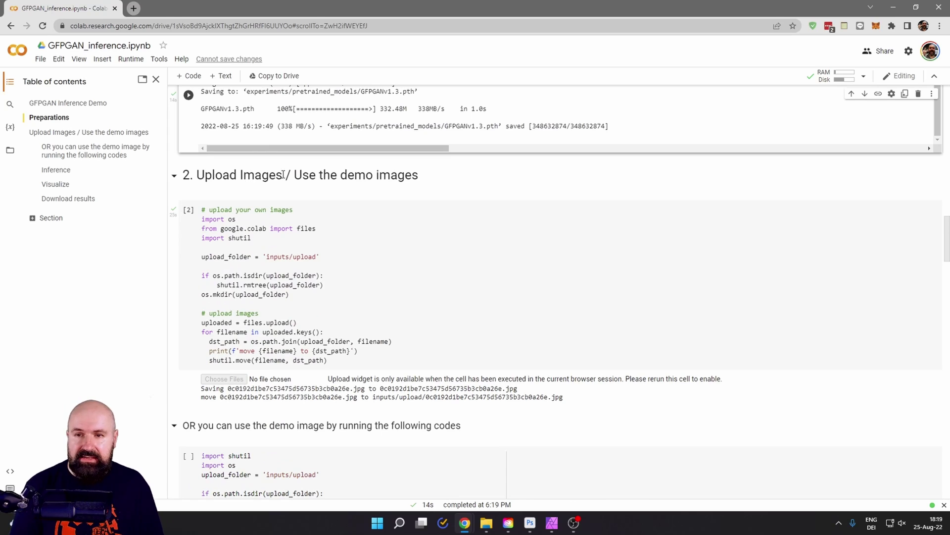
pyautogui.click(189, 210)
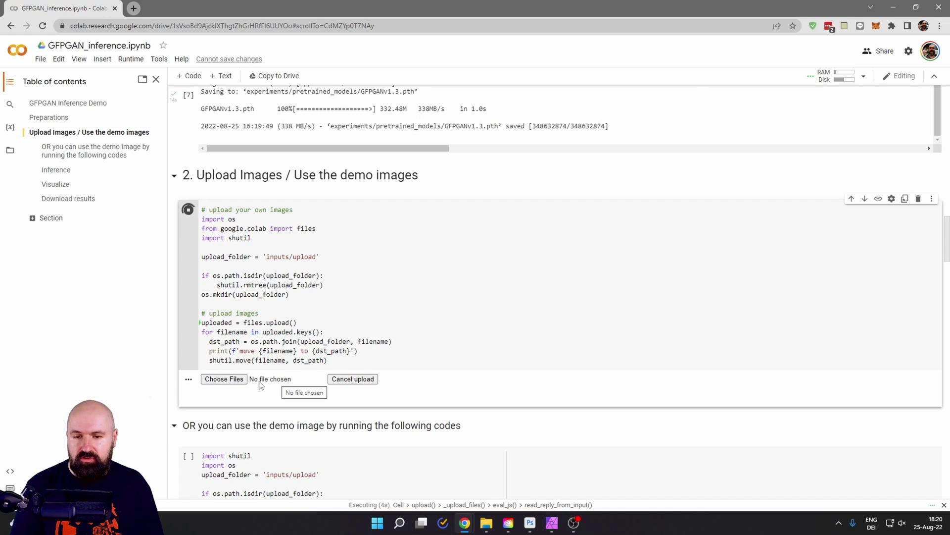
pyautogui.click(239, 378)
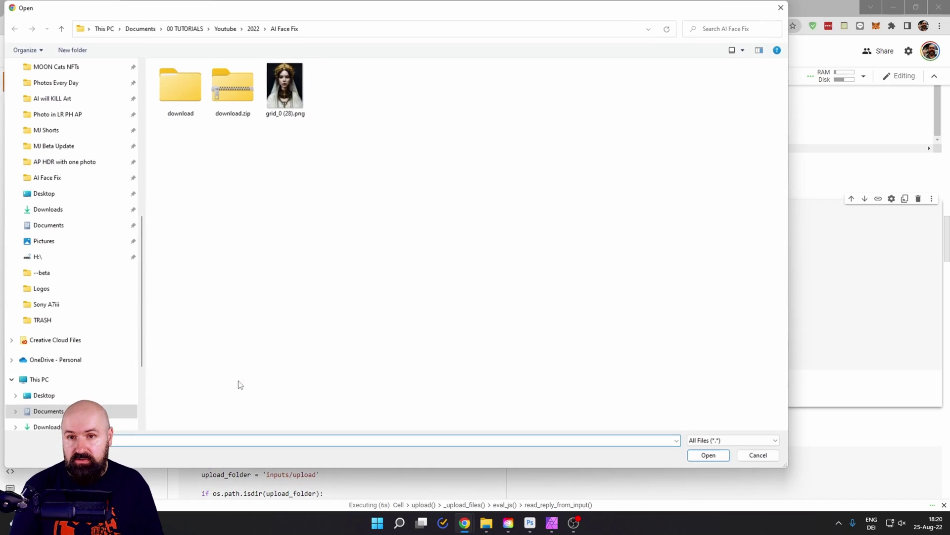
pyautogui.doubleClick(284, 87)
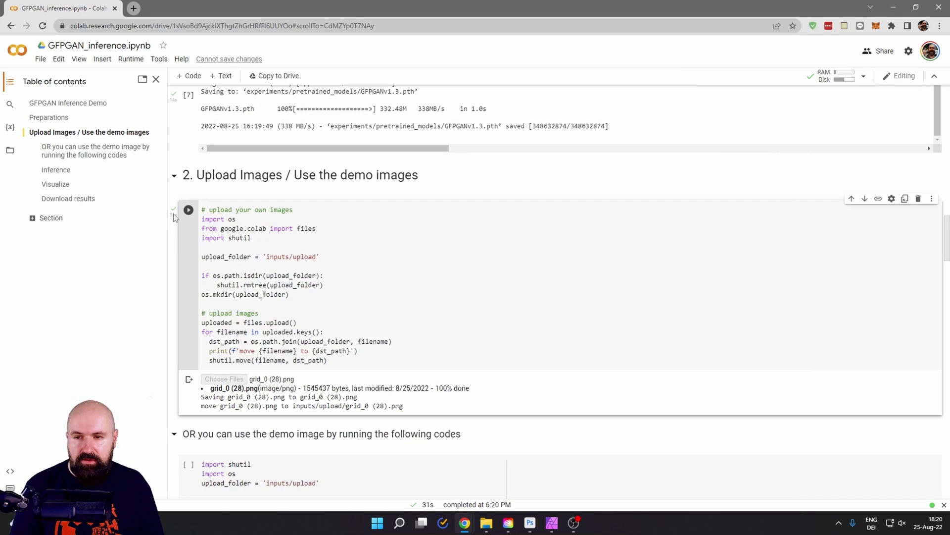
pyautogui.scroll(-5, 286, 252)
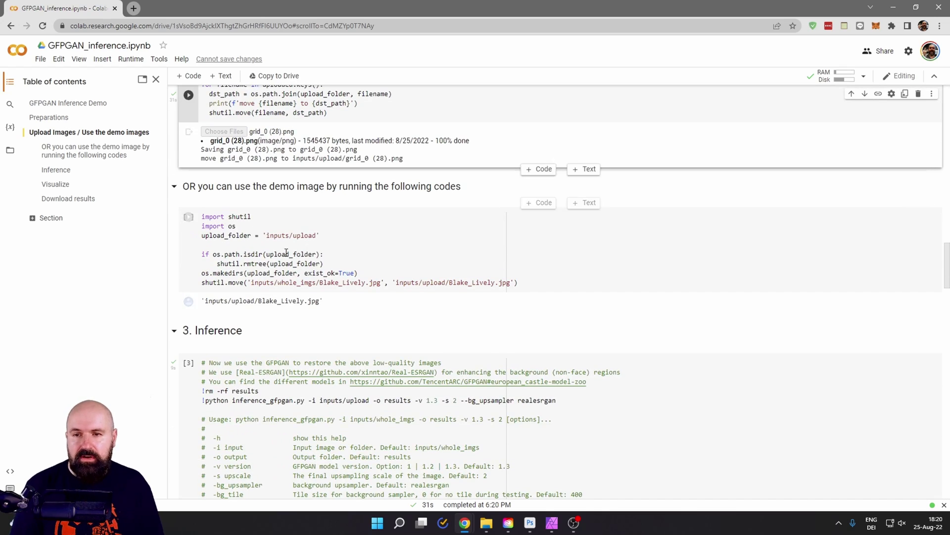
pyautogui.moveTo(267, 186); pyautogui.dragTo(324, 184)
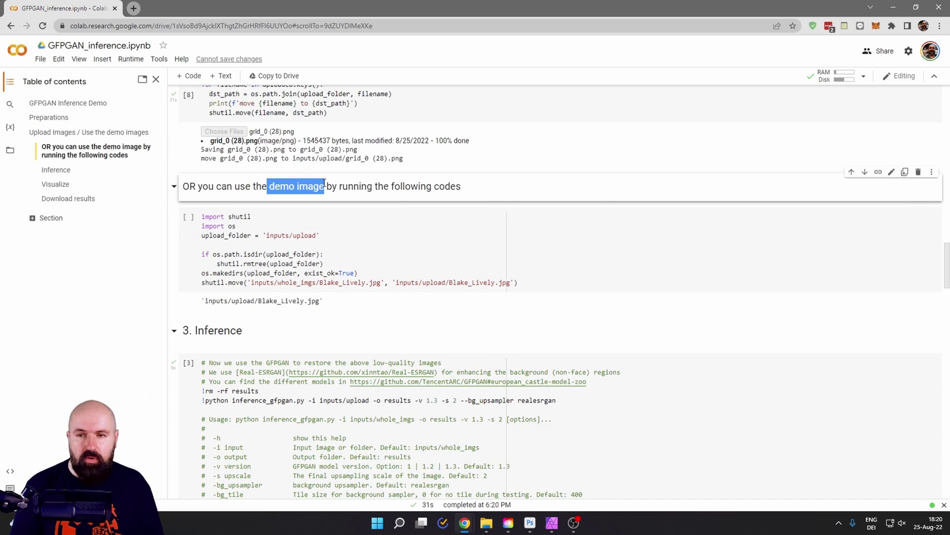
pyautogui.click(325, 183)
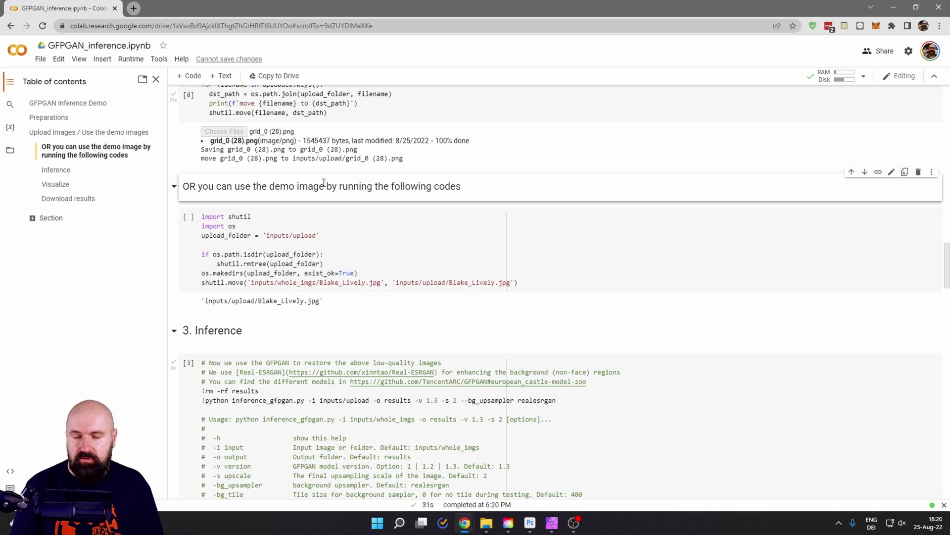
pyautogui.scroll(-2, 322, 187)
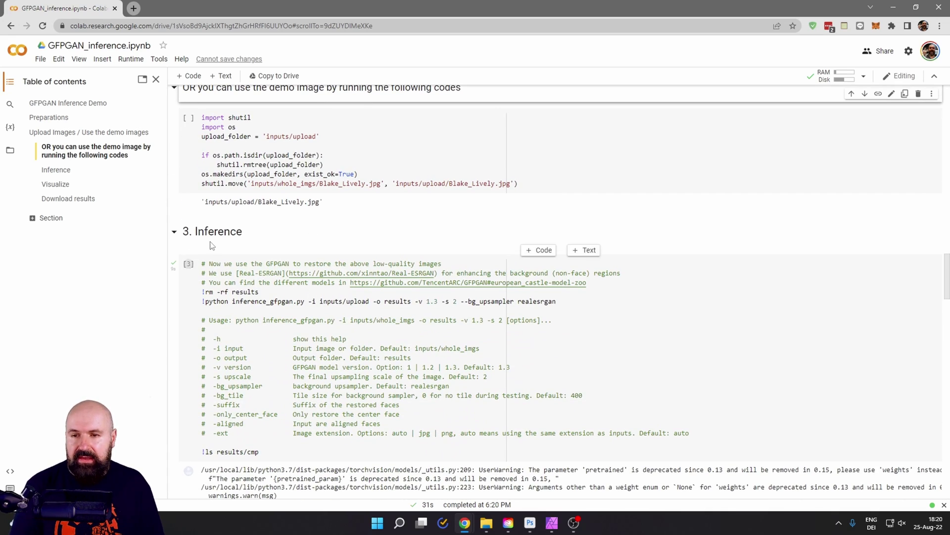
# Run the Inference cell to restore the uploaded portrait with GFPGAN.
pyautogui.click(188, 267)
pyautogui.click(188, 267)
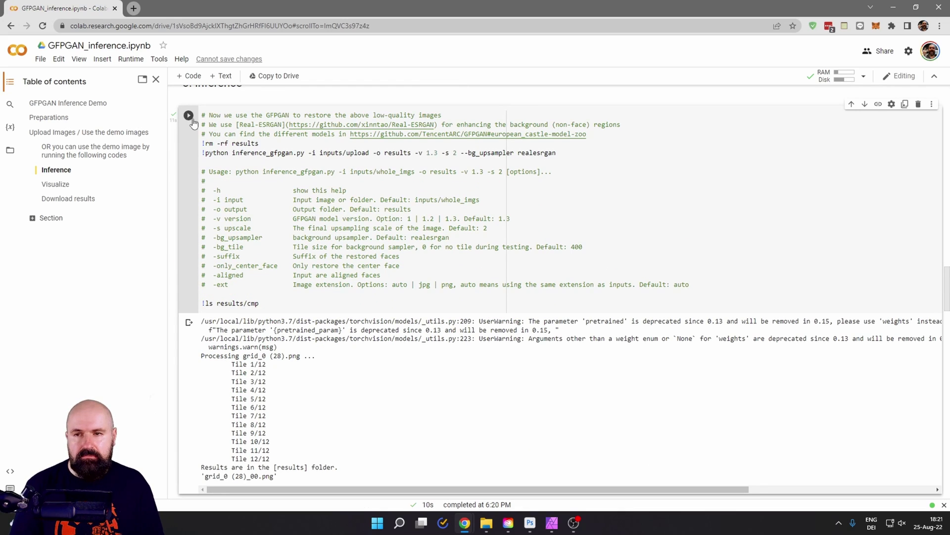
pyautogui.scroll(-8, 378, 317)
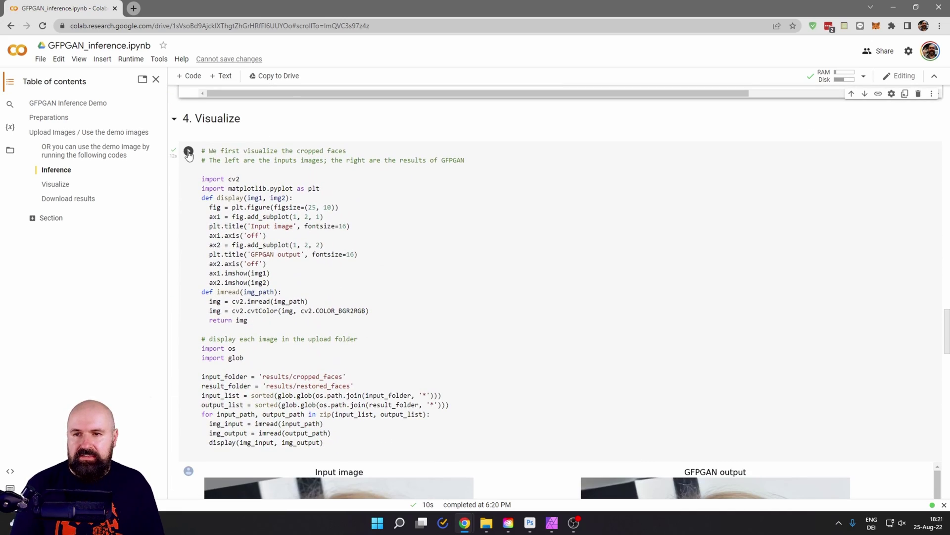
# Display before-and-after face crops and the whole image beside its GFPGAN output.
pyautogui.click(189, 151)
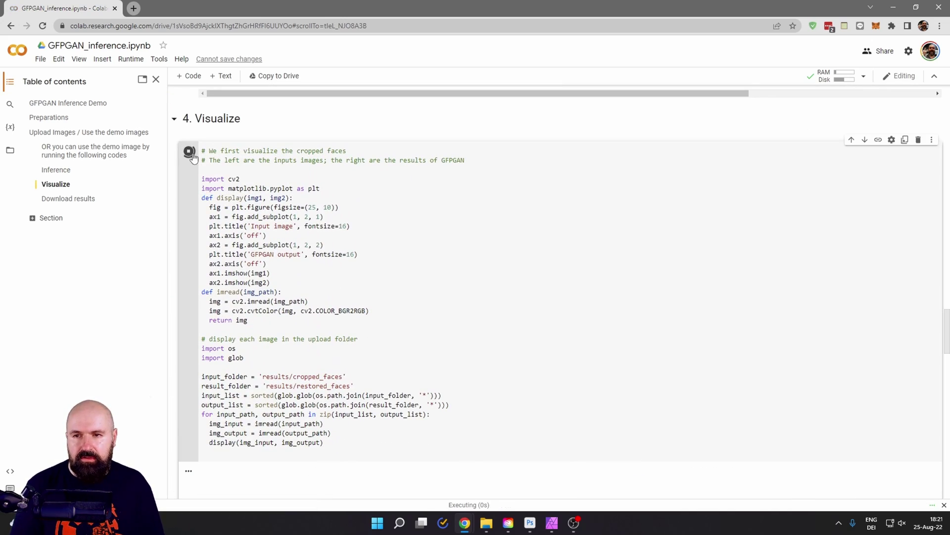
pyautogui.scroll(-7, 347, 277)
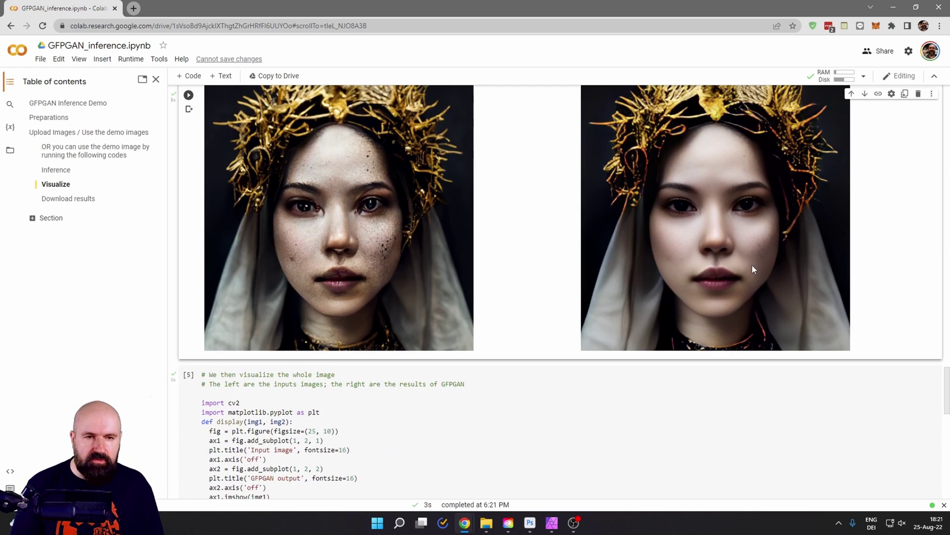
pyautogui.scroll(1, 752, 267)
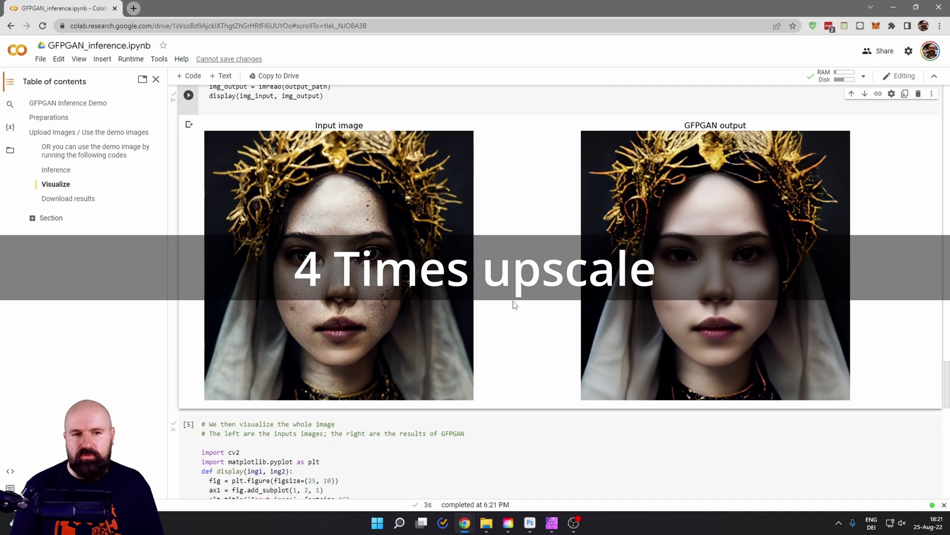
pyautogui.scroll(-4, 578, 323)
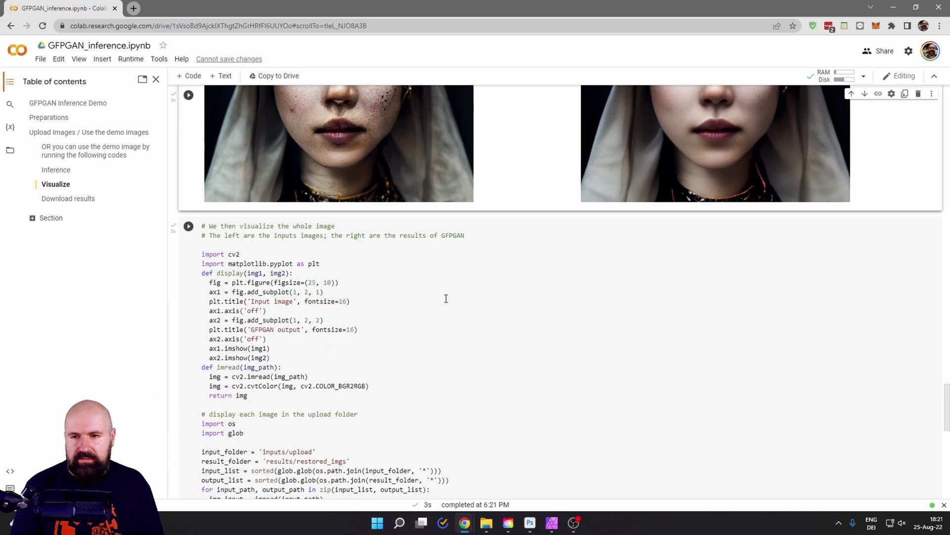
pyautogui.click(189, 226)
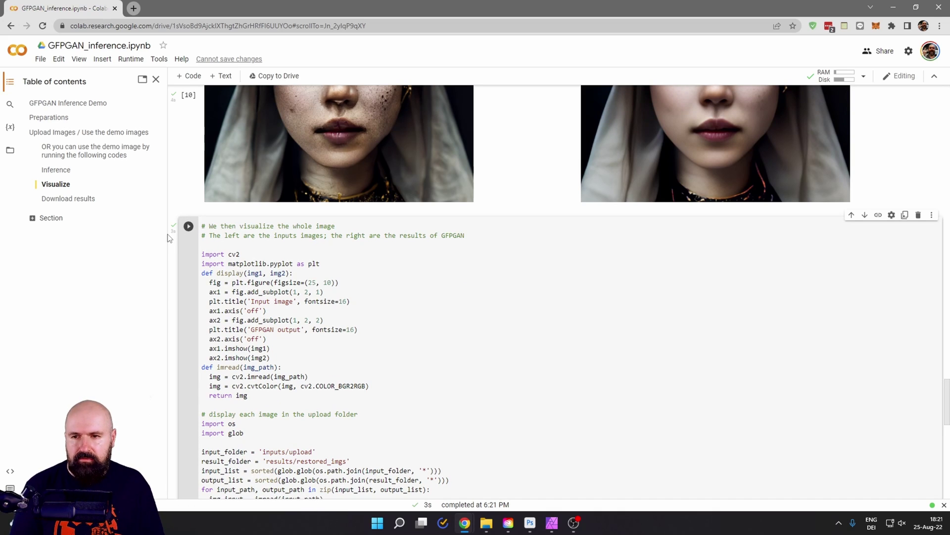
pyautogui.scroll(-8, 228, 240)
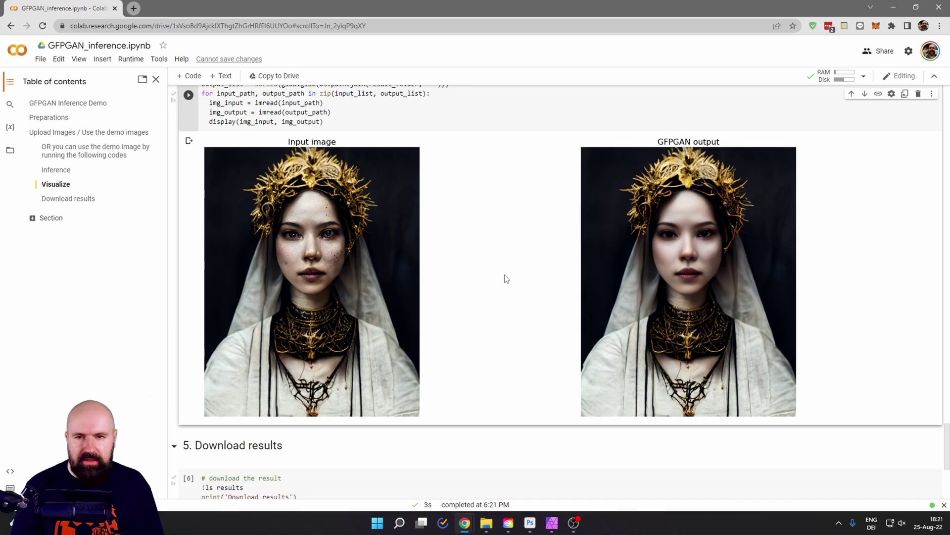
pyautogui.scroll(-5, 506, 279)
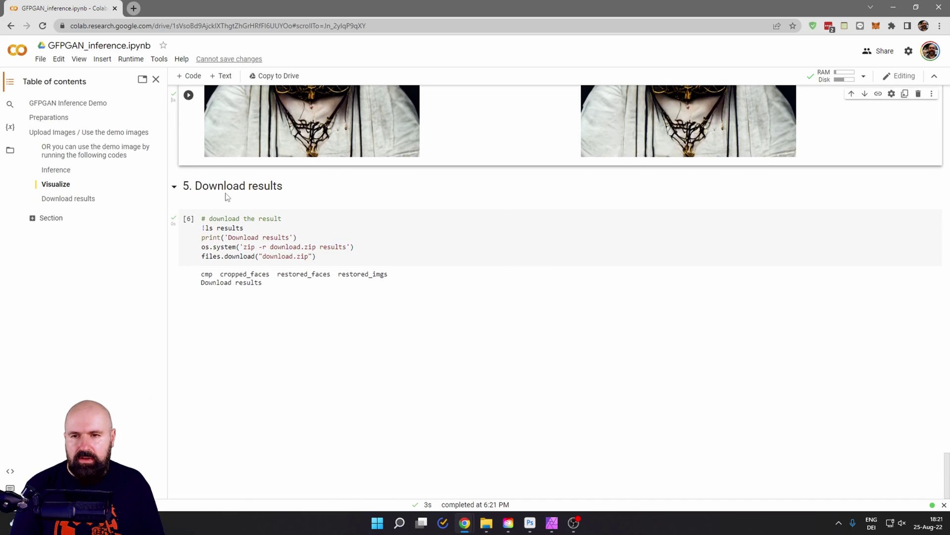
# Run the Download results cell to zip the outputs as download.zip.
pyautogui.click(188, 219)
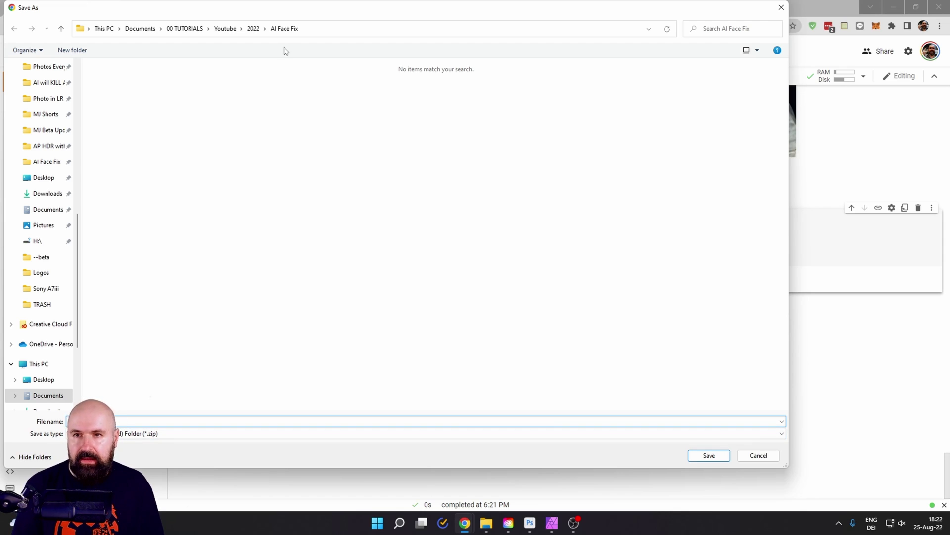
# Save download.zip into the AI Face Fix folder and extract it there.
pyautogui.click(719, 454)
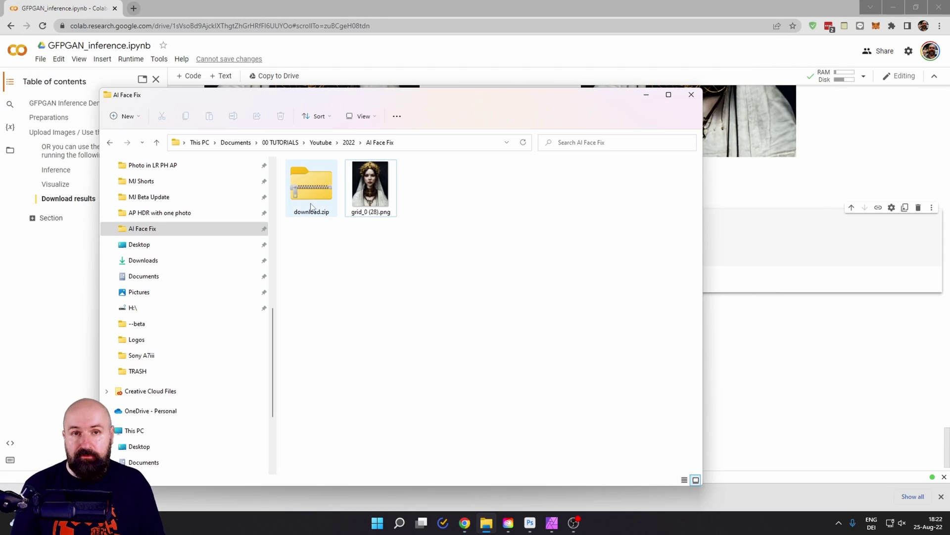
pyautogui.doubleClick(313, 188)
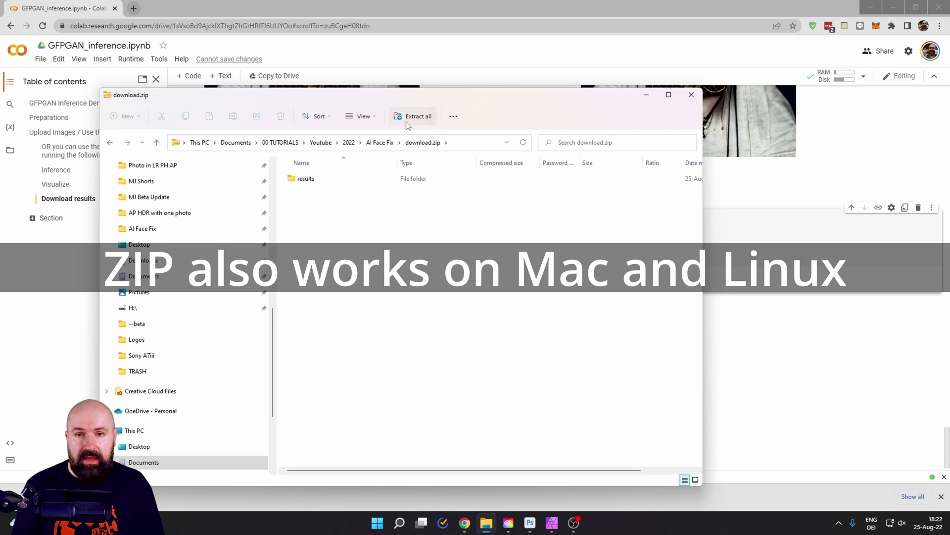
pyautogui.click(418, 116)
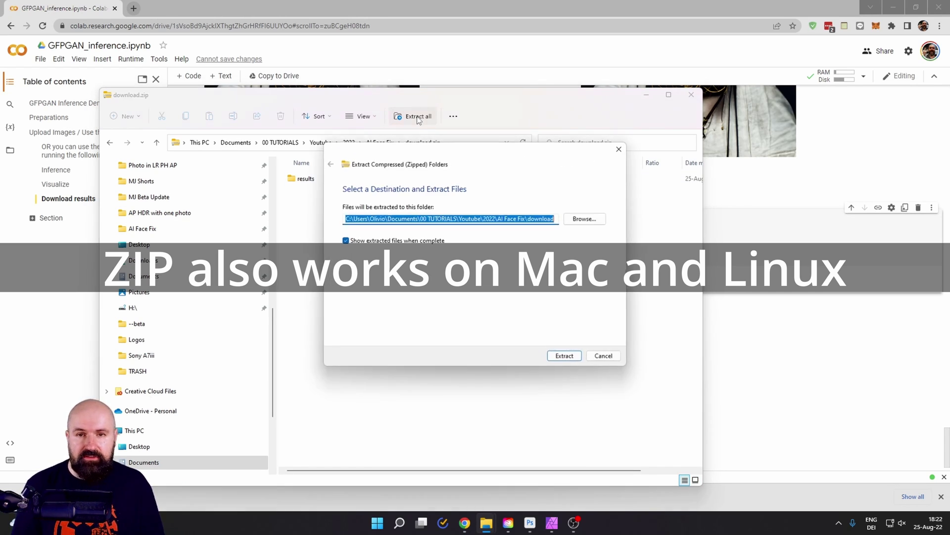
pyautogui.click(564, 356)
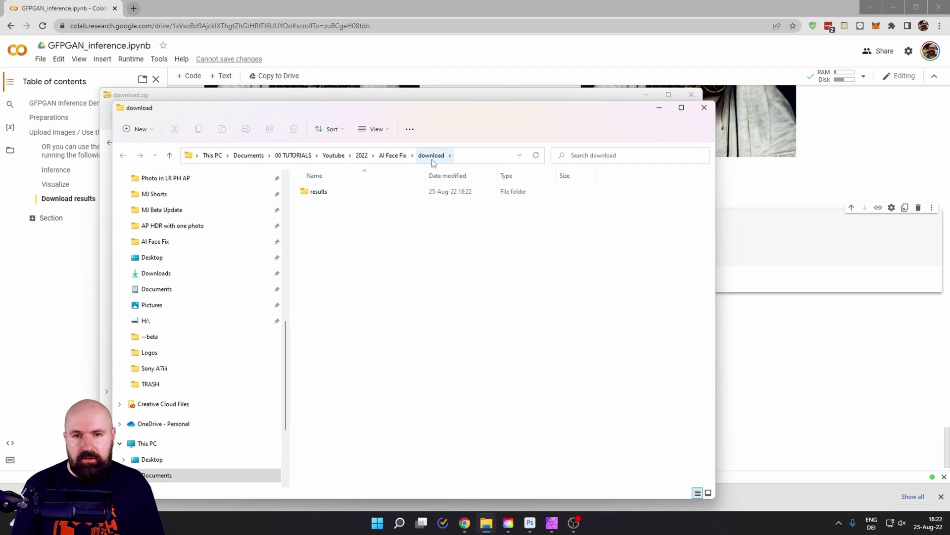
# Browse the results subfolders and view restored_imgs/grid_0 (28).png full size.
pyautogui.click(319, 197)
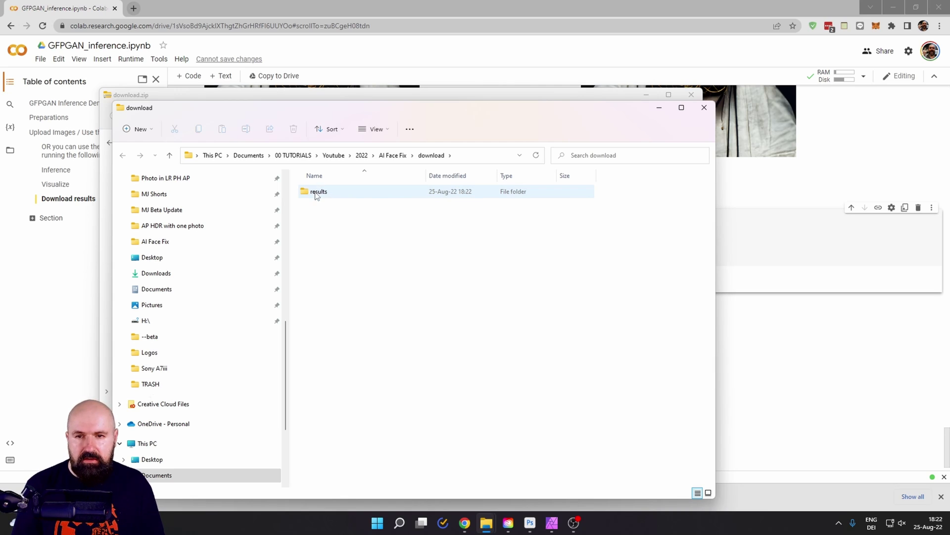
pyautogui.doubleClick(317, 194)
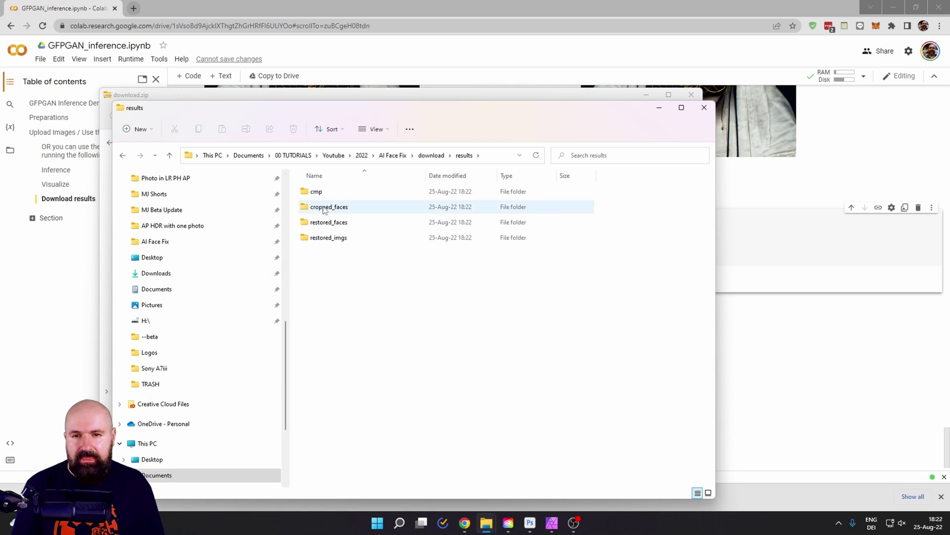
pyautogui.click(325, 208)
pyautogui.doubleClick(324, 208)
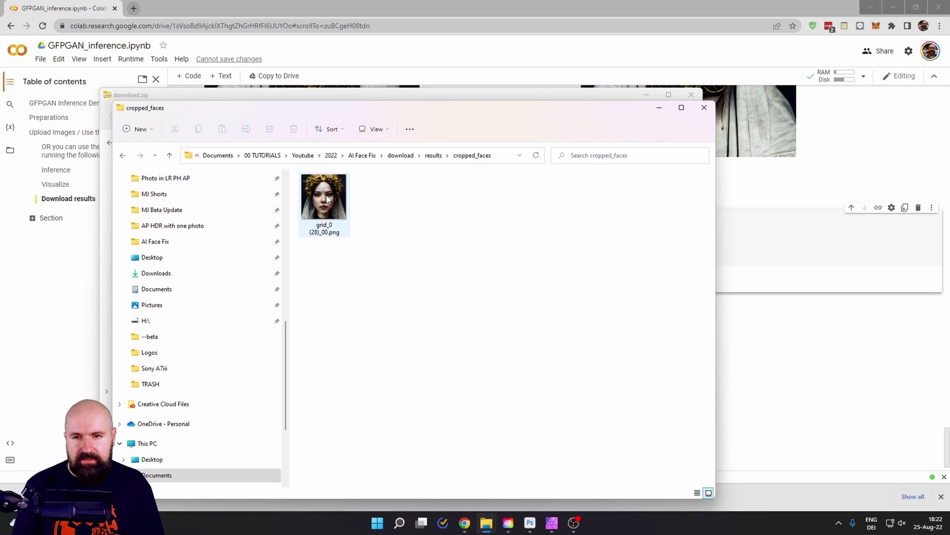
pyautogui.hotkey('alt', 'Left')
pyautogui.doubleClick(341, 223)
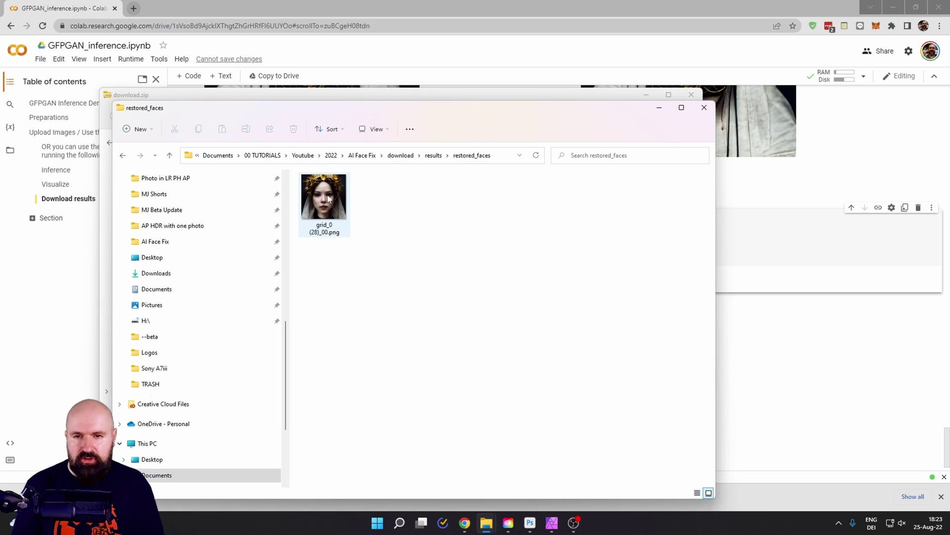
pyautogui.click(434, 155)
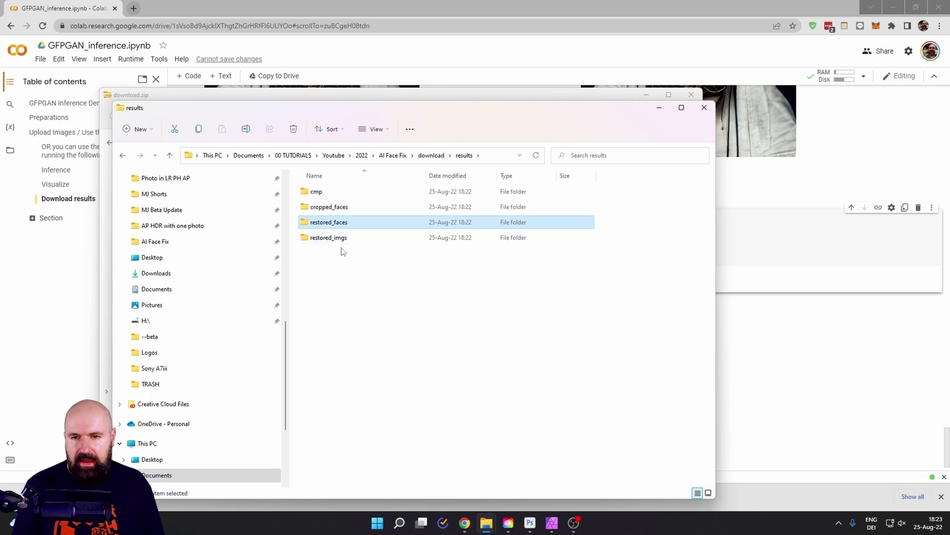
pyautogui.doubleClick(335, 239)
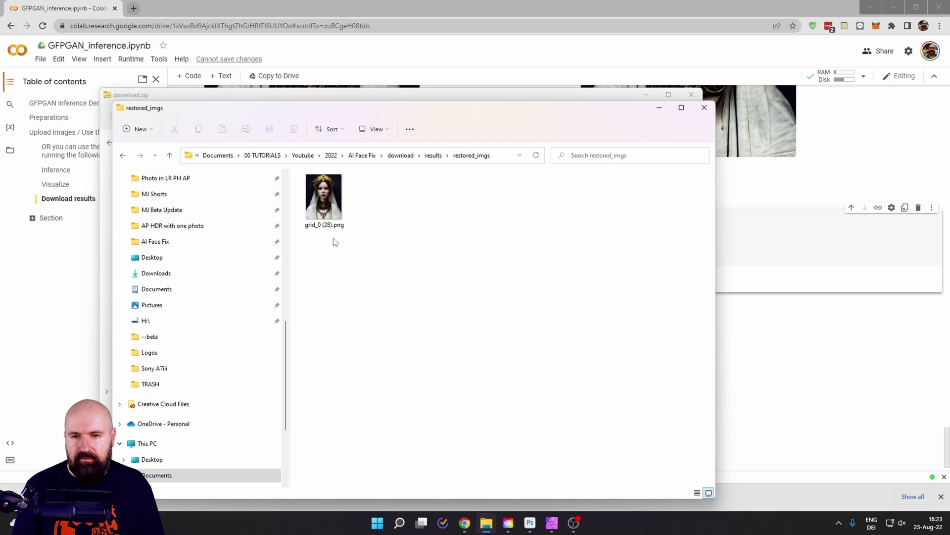
pyautogui.doubleClick(330, 200)
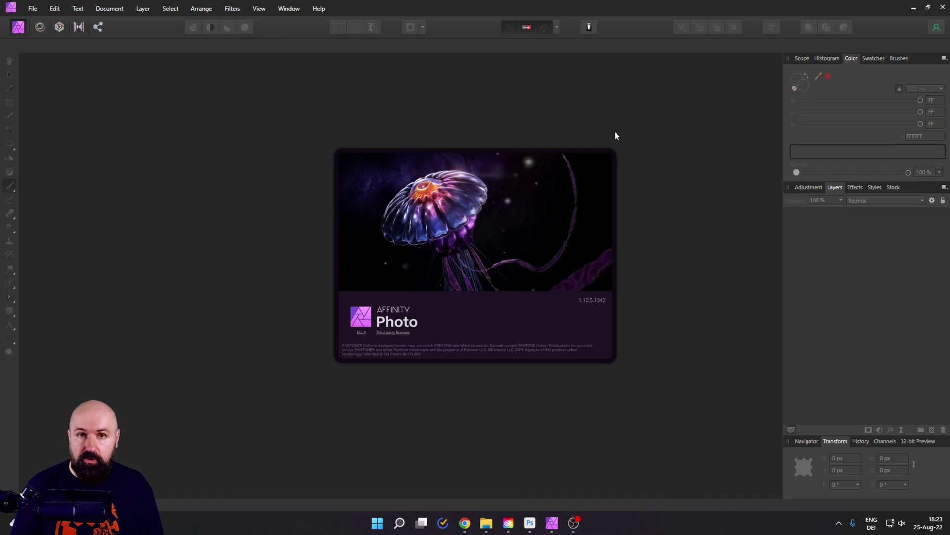
# Open grid_0 (28).png and resize the document from 1024 × 1280 to 2048 × 2560 px.
pyautogui.click(32, 9)
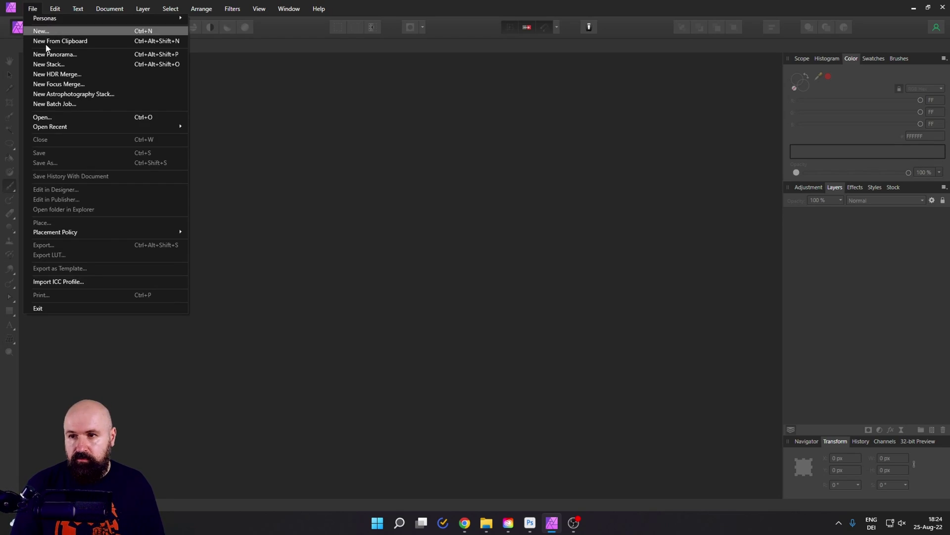
pyautogui.click(60, 122)
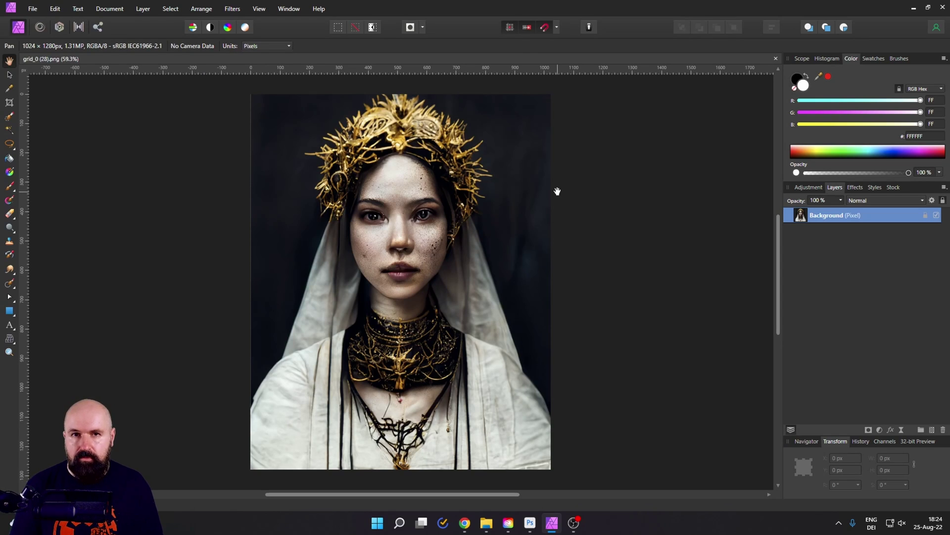
pyautogui.click(102, 9)
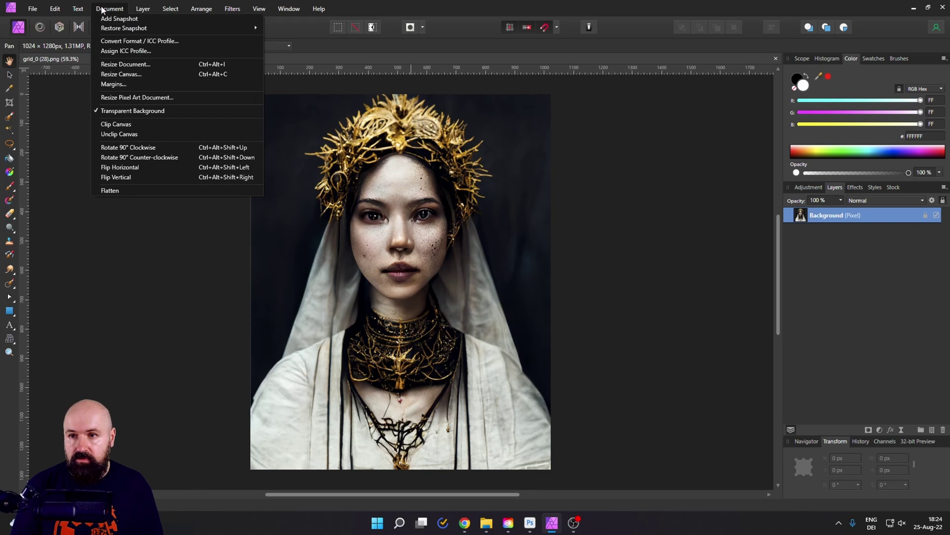
pyautogui.click(117, 65)
pyautogui.doubleClick(471, 218)
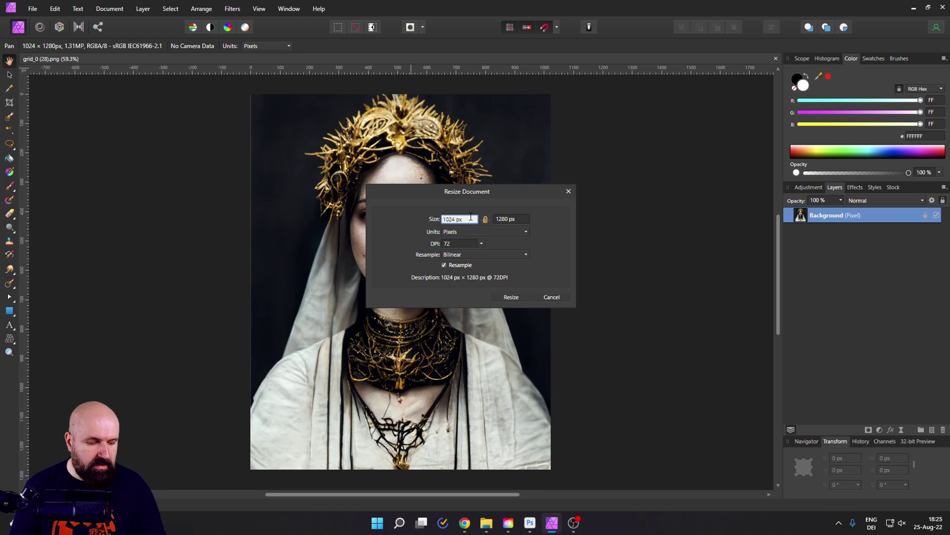
pyautogui.write('*2')
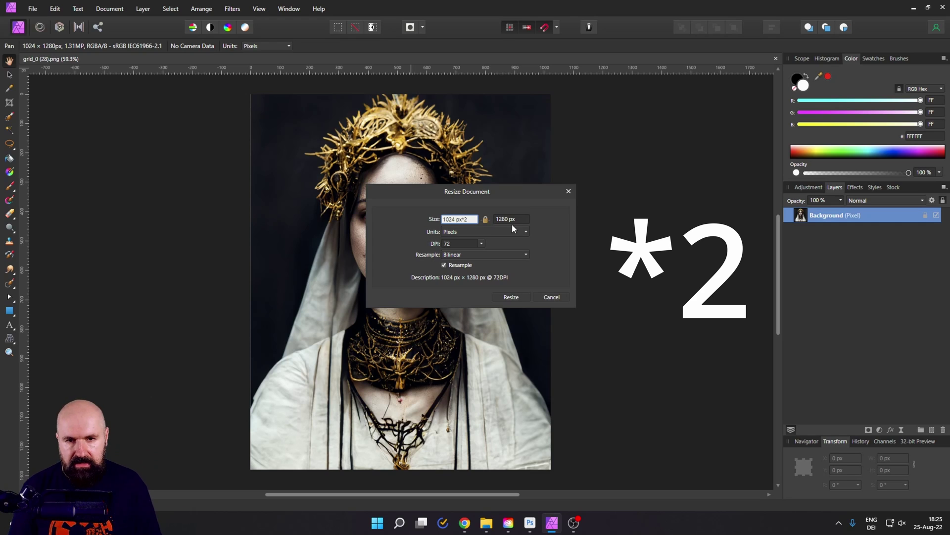
pyautogui.press('Tab')
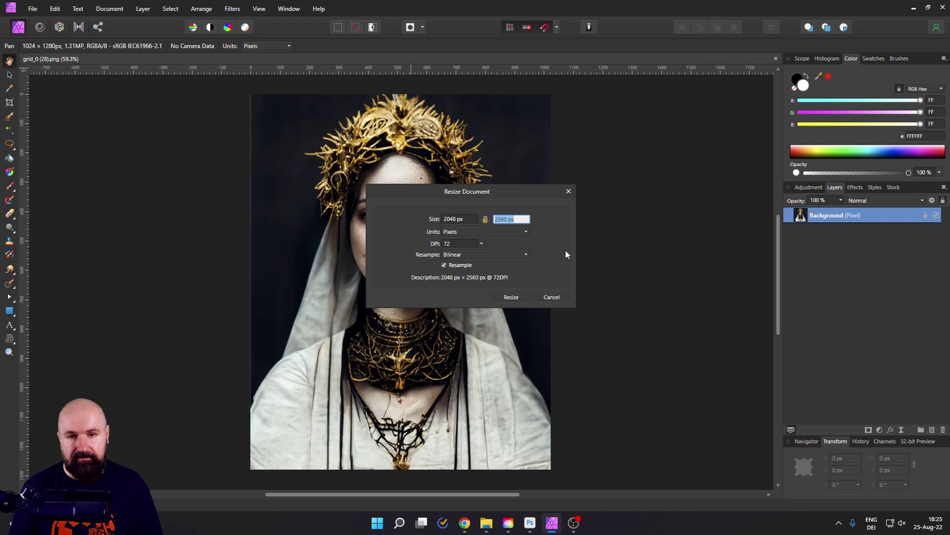
pyautogui.click(511, 297)
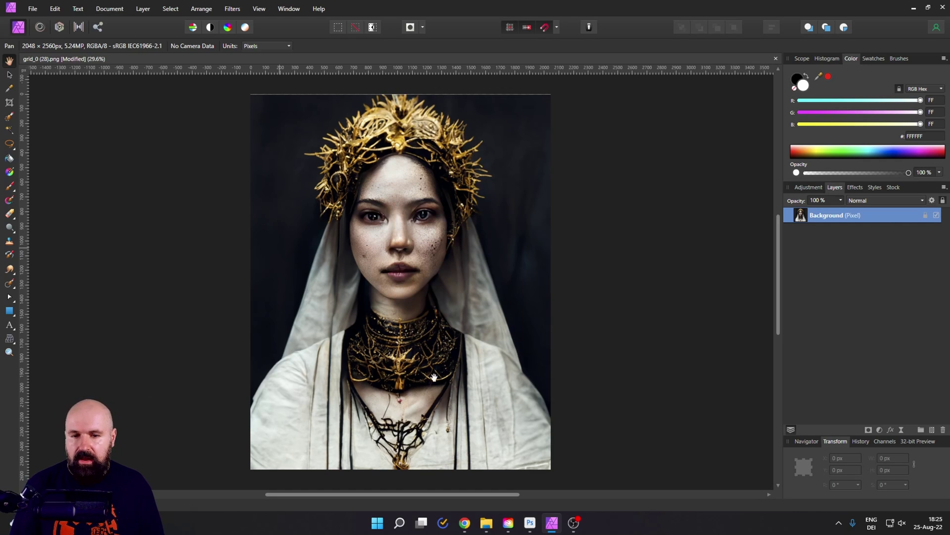
# Place download/results/restored_imgs/grid_0 (28).png as a layer snapped at 0,0 over Background.
pyautogui.click(32, 9)
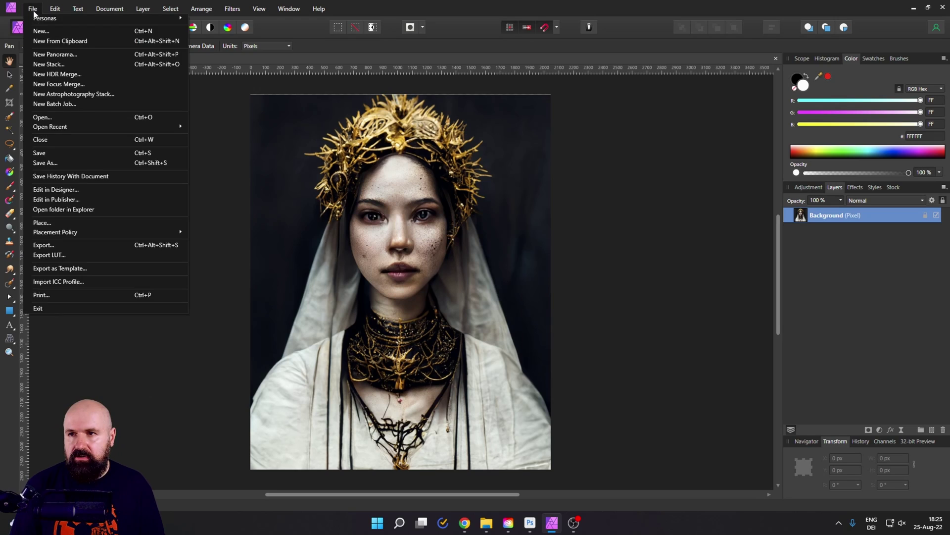
pyautogui.click(42, 223)
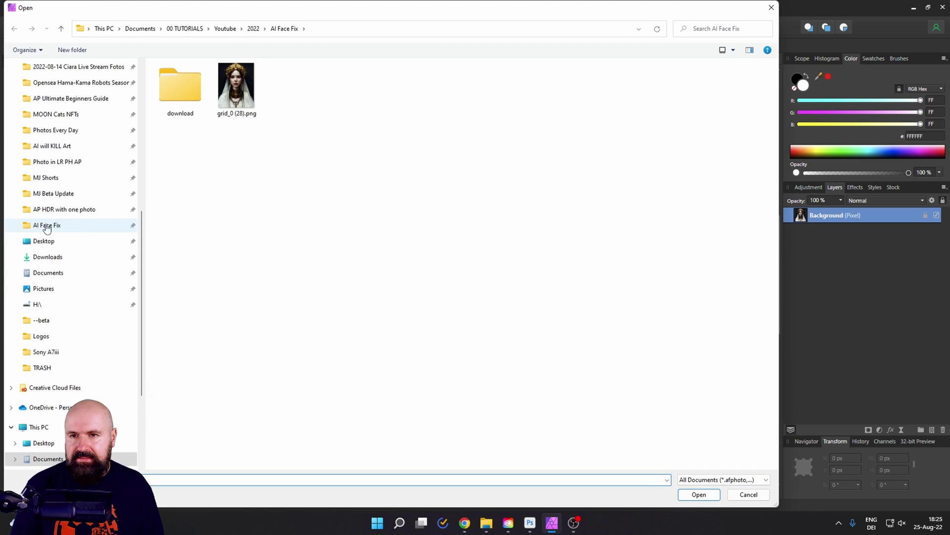
pyautogui.doubleClick(183, 93)
pyautogui.doubleClick(174, 83)
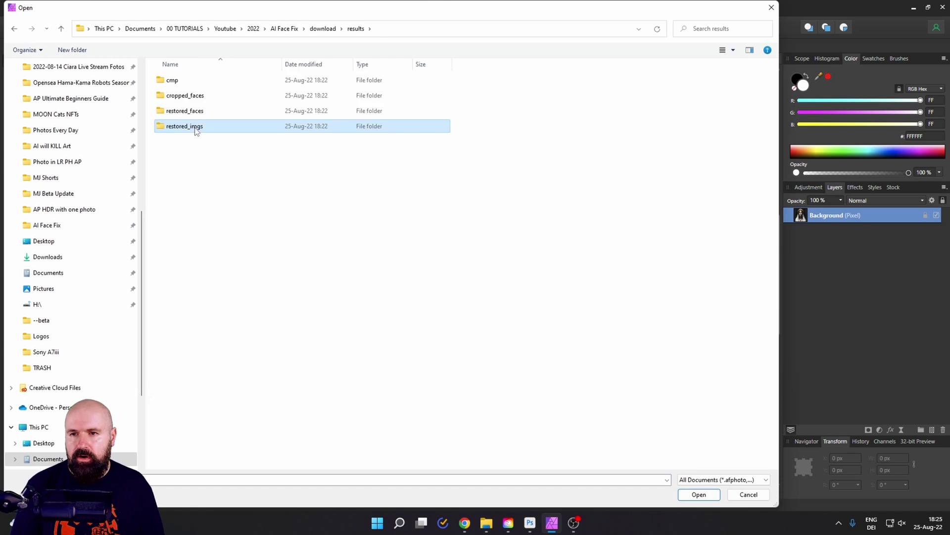
pyautogui.doubleClick(194, 127)
pyautogui.doubleClick(182, 94)
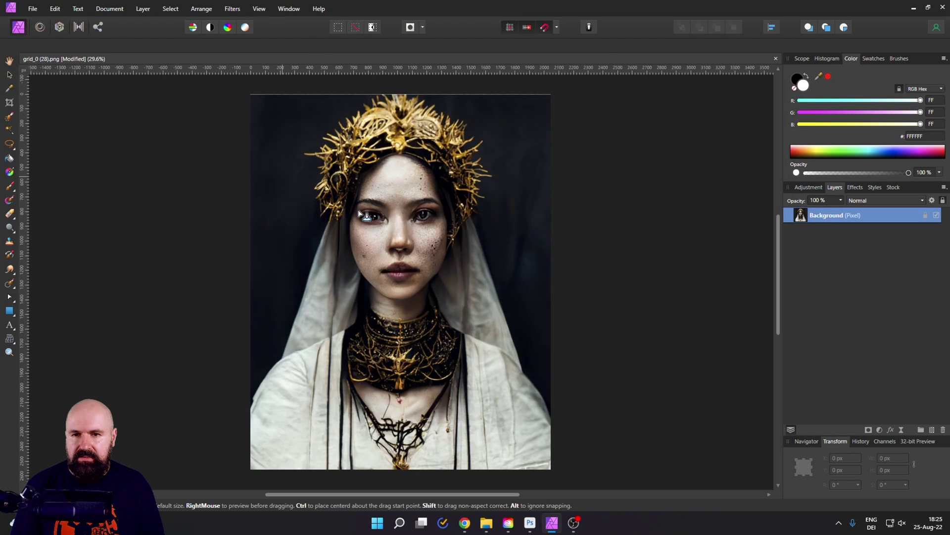
pyautogui.click(388, 208)
pyautogui.moveTo(377, 177); pyautogui.dragTo(383, 222)
pyautogui.scroll(5, 383, 221)
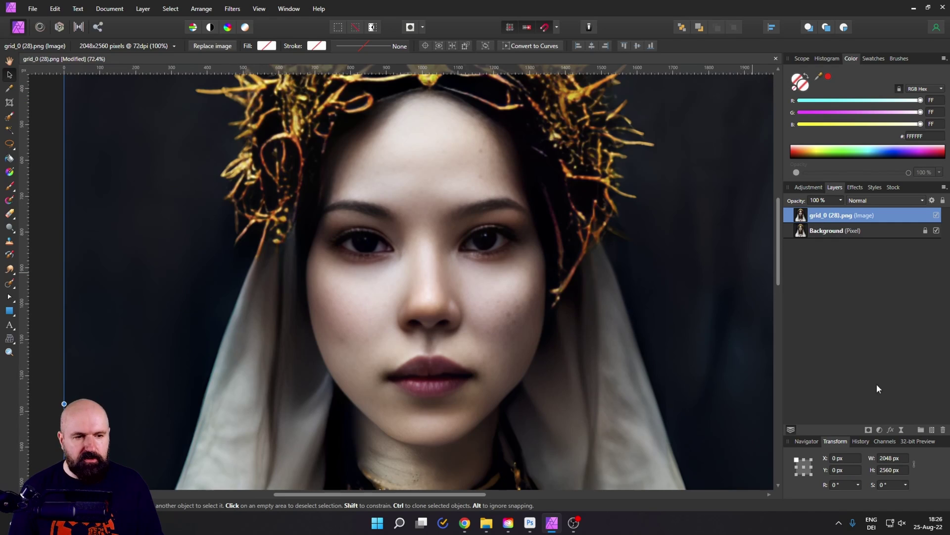
pyautogui.click(902, 430)
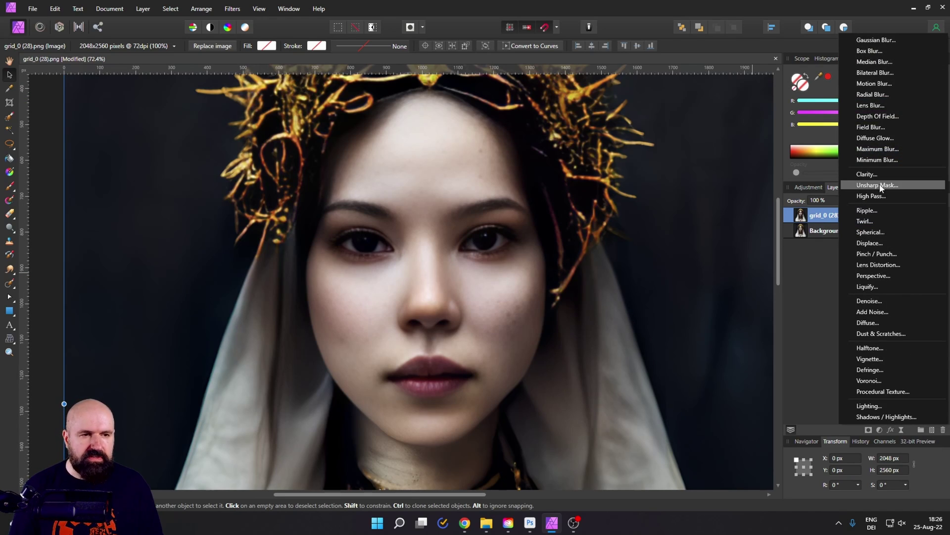
# Nest a Live Unsharp Mask in grid_0 (28).png with 2 px radius, factor 1, 0% threshold.
pyautogui.click(881, 185)
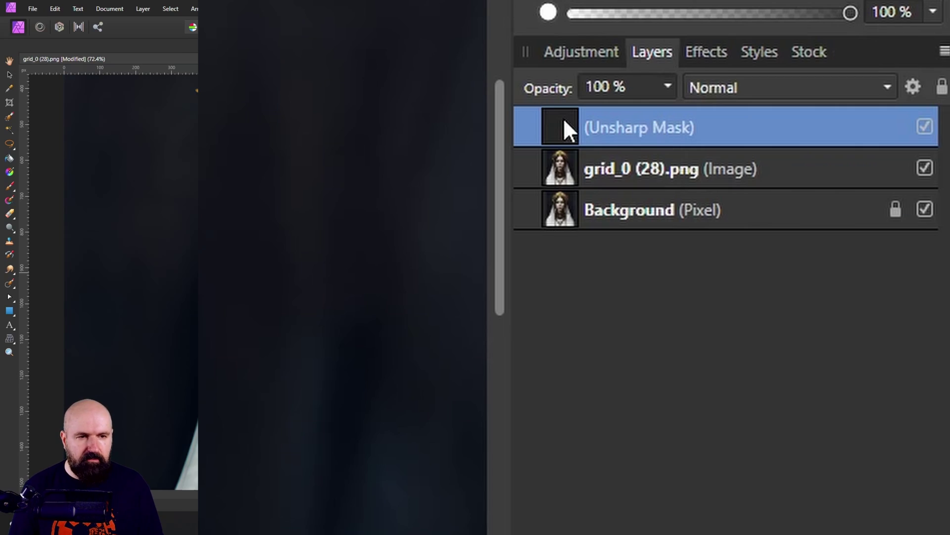
pyautogui.moveTo(564, 122); pyautogui.dragTo(578, 177)
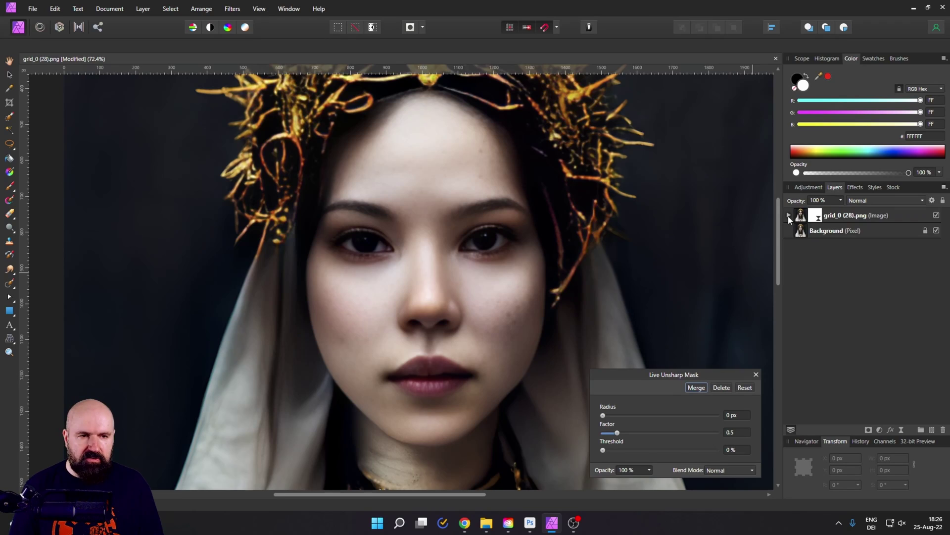
pyautogui.click(789, 214)
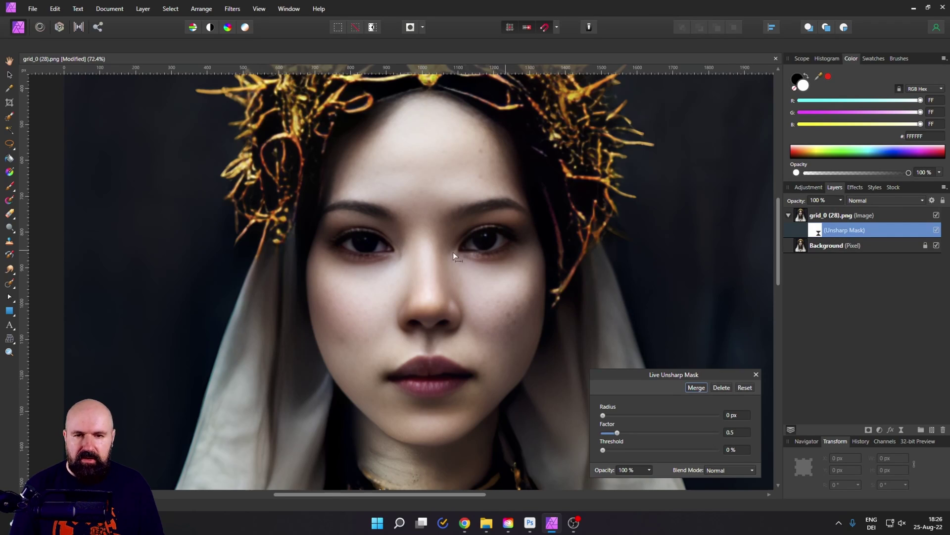
pyautogui.moveTo(602, 417); pyautogui.dragTo(634, 419)
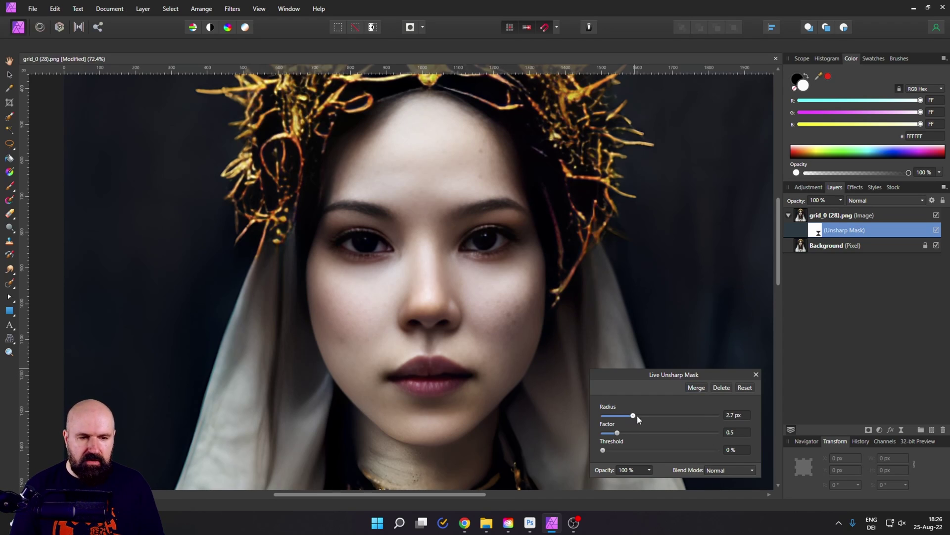
pyautogui.write('3')
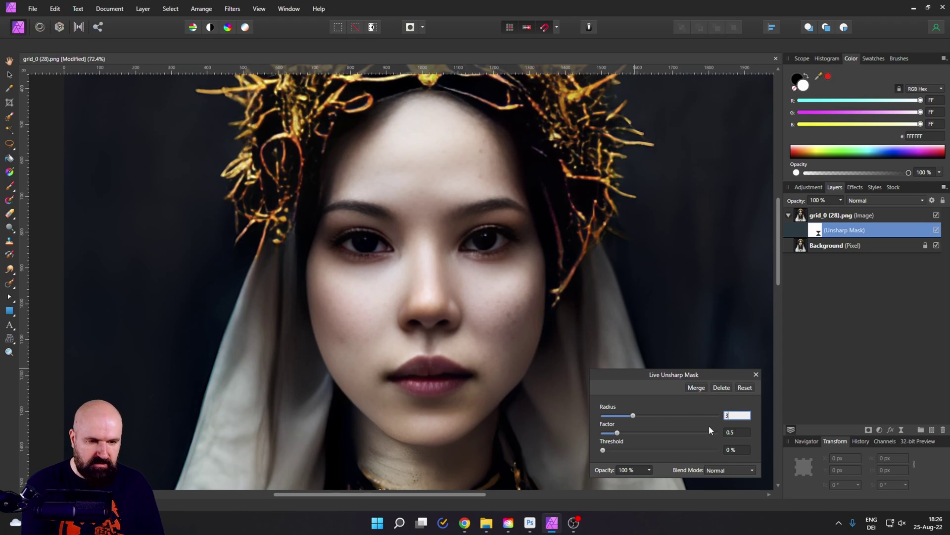
pyautogui.write('1')
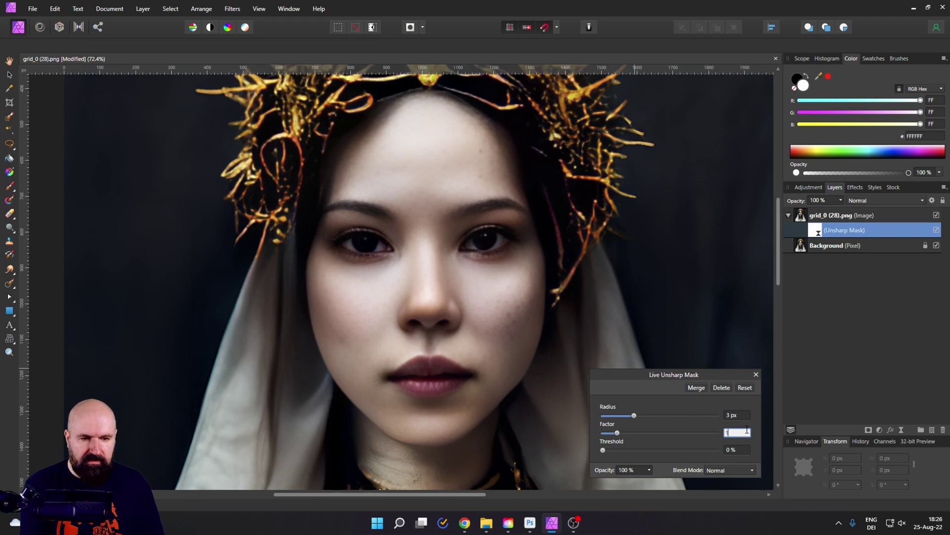
pyautogui.click(742, 416)
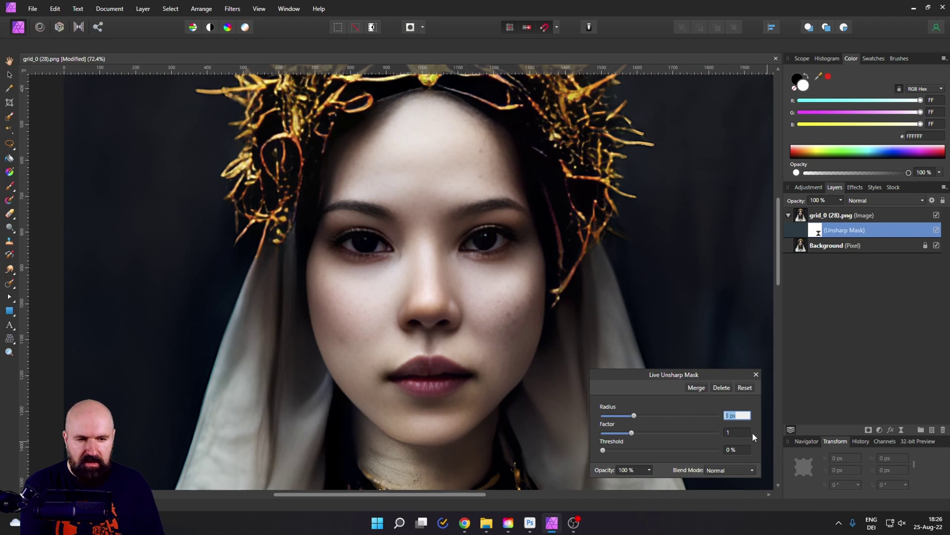
pyautogui.click(744, 416)
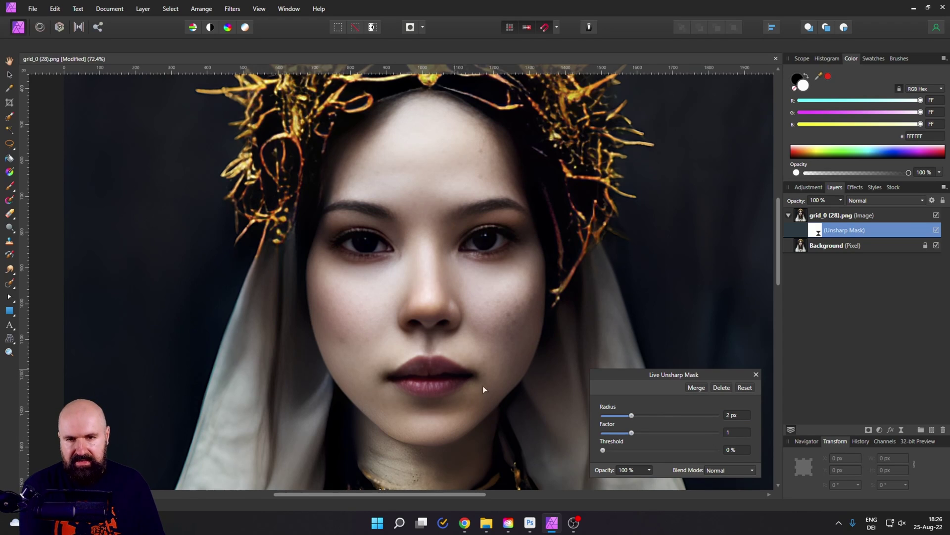
pyautogui.click(755, 375)
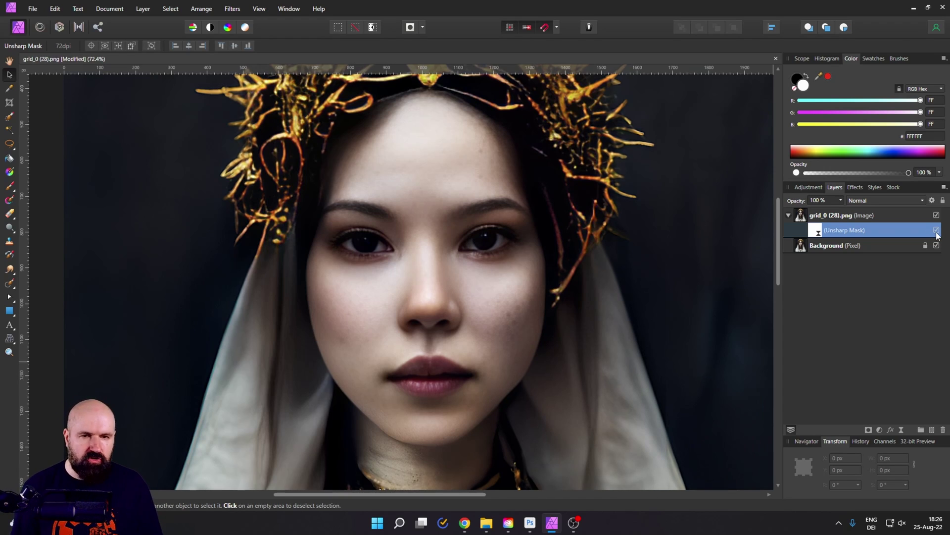
# Hide the sharpened grid_0 (28).png layer and duplicate the Background pixel layer.
pyautogui.click(806, 250)
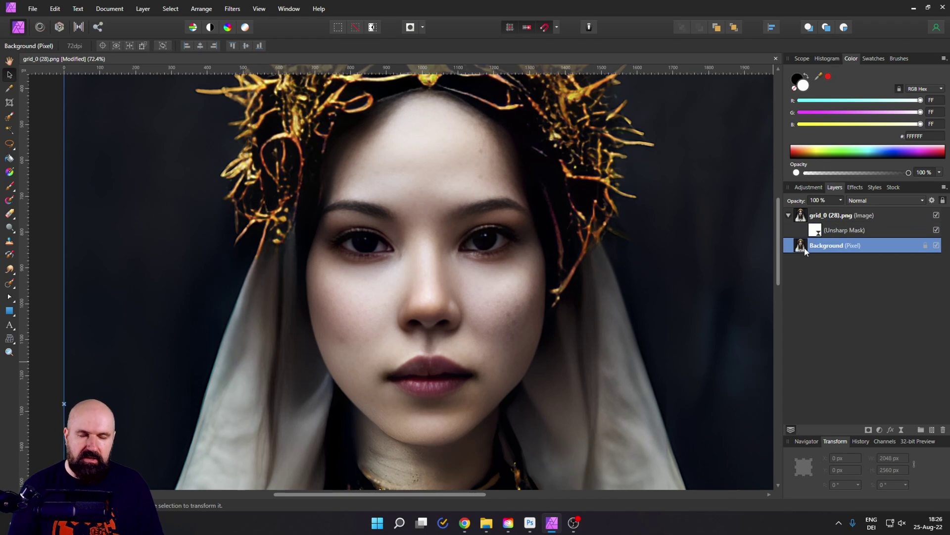
pyautogui.moveTo(805, 217); pyautogui.dragTo(807, 218)
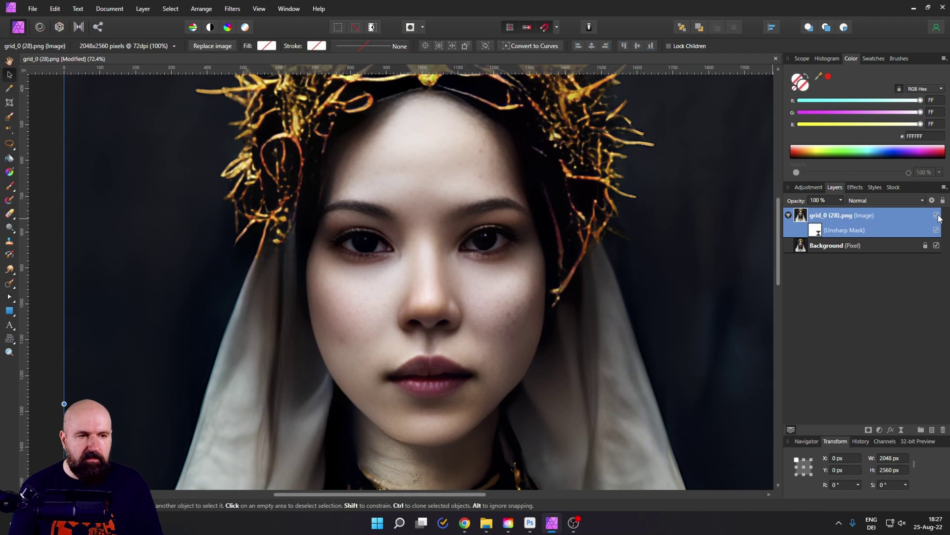
pyautogui.click(936, 216)
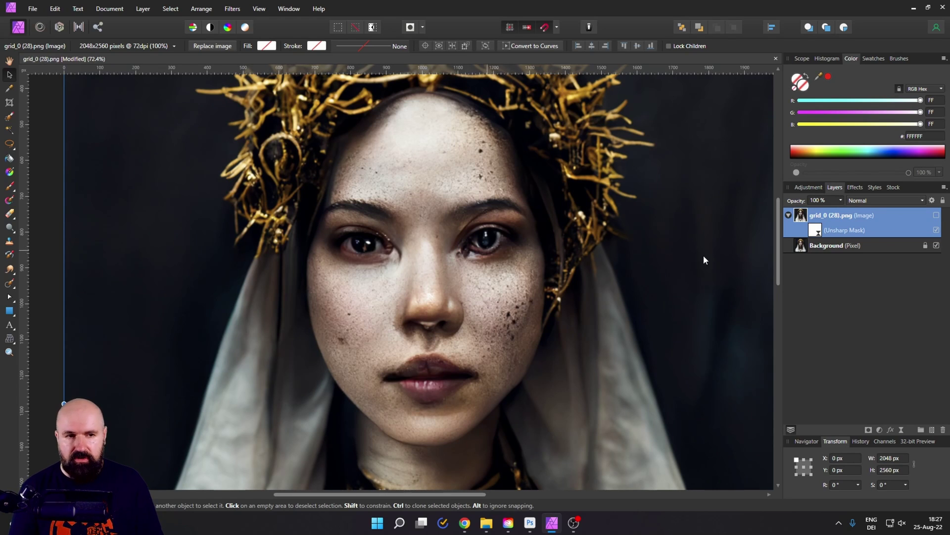
pyautogui.click(812, 245)
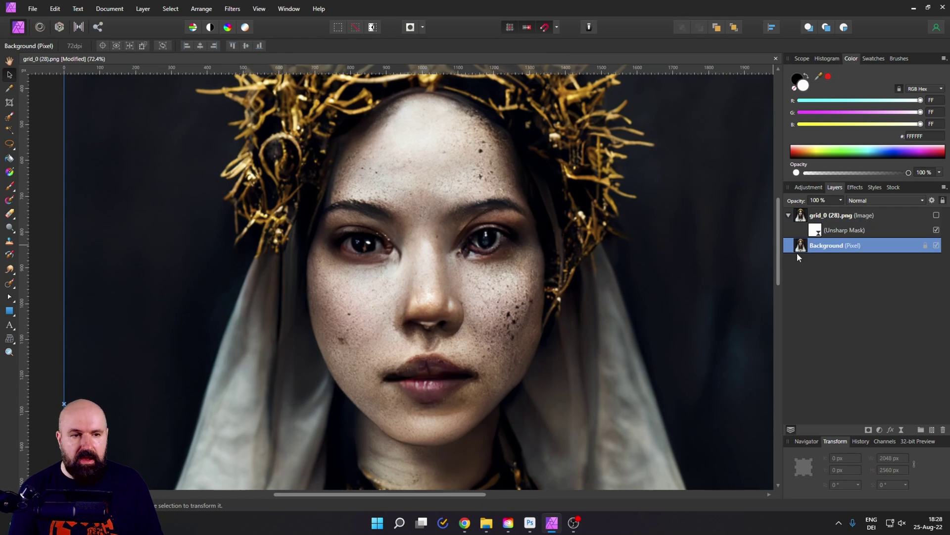
pyautogui.rightClick(801, 247)
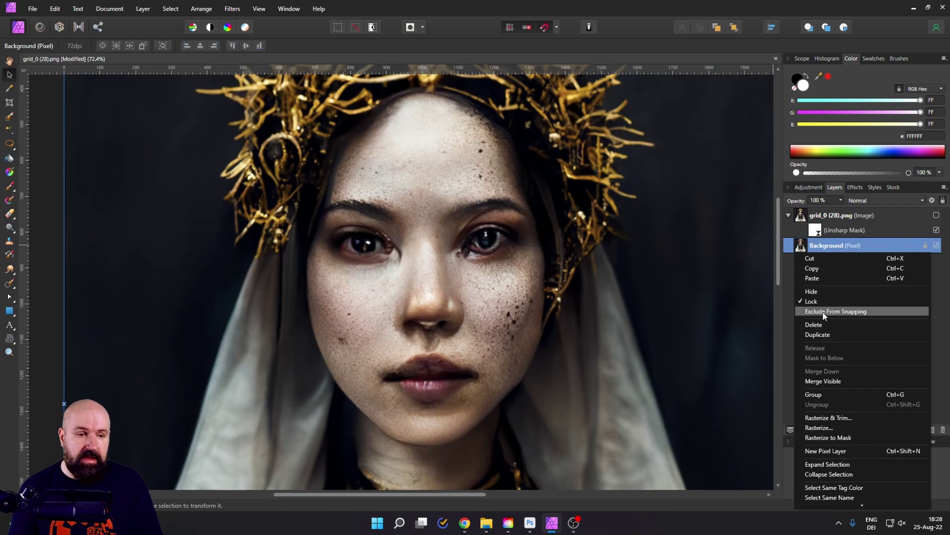
pyautogui.click(818, 335)
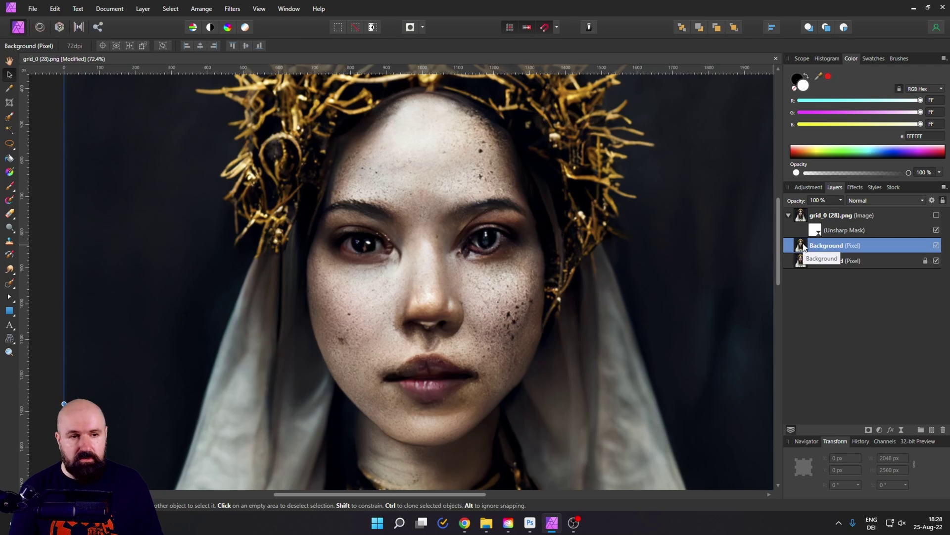
# Apply Frequency Separation to the duplicate Background with a 1.9 px radius.
pyautogui.click(236, 11)
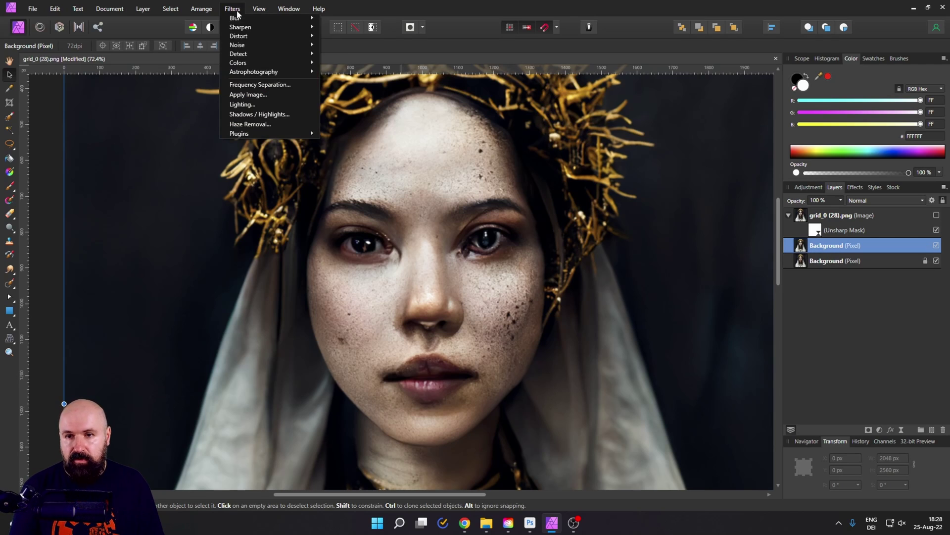
pyautogui.click(259, 85)
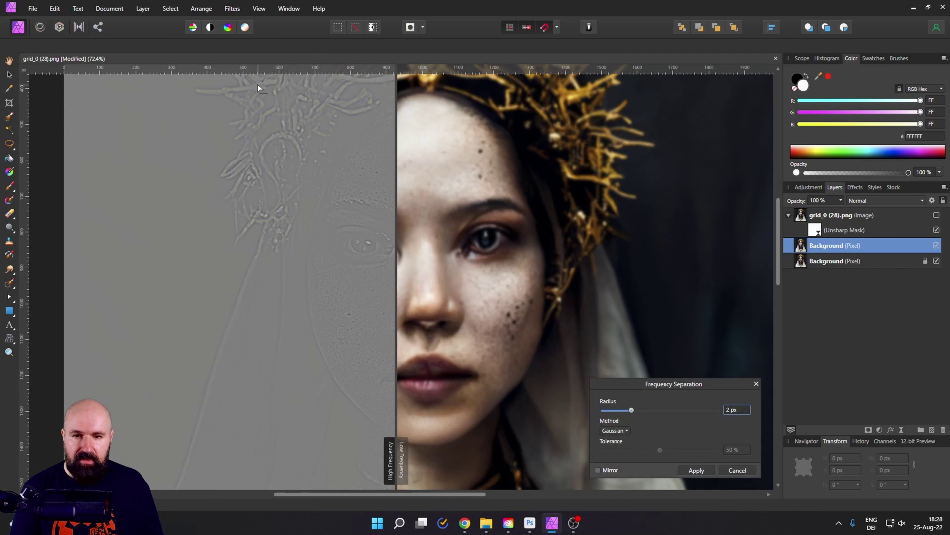
pyautogui.moveTo(396, 282); pyautogui.dragTo(430, 275)
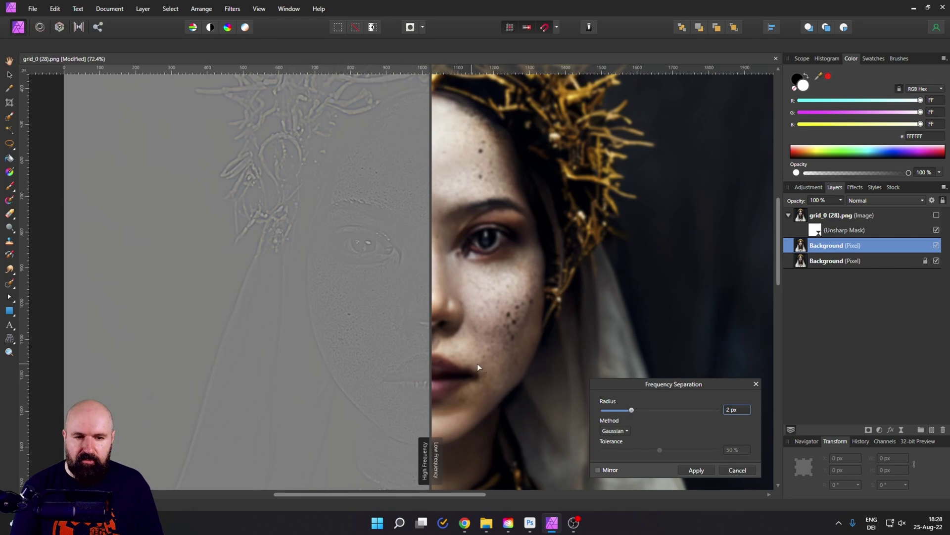
pyautogui.moveTo(635, 408)
pyautogui.mouseDown()
pyautogui.moveTo(622, 410)
pyautogui.moveTo(632, 409)
pyautogui.mouseUp()
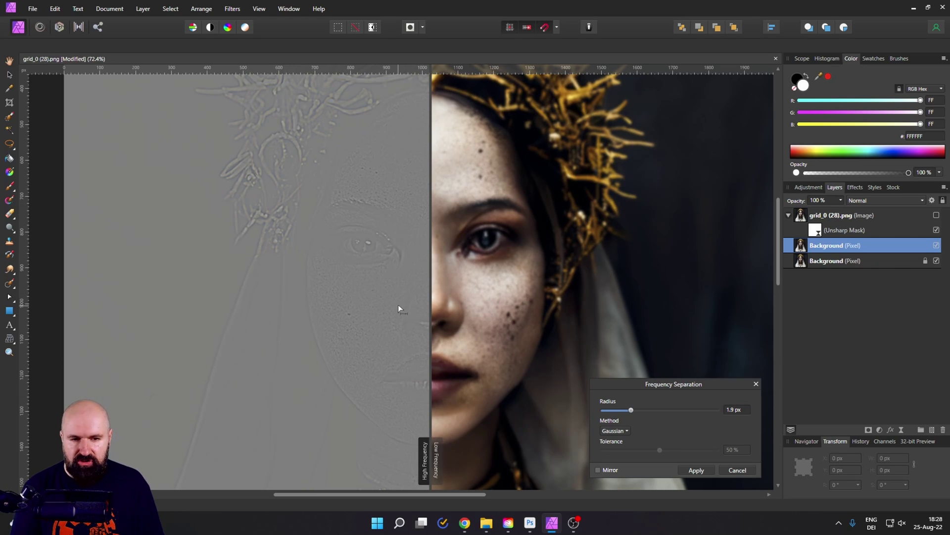
pyautogui.click(702, 471)
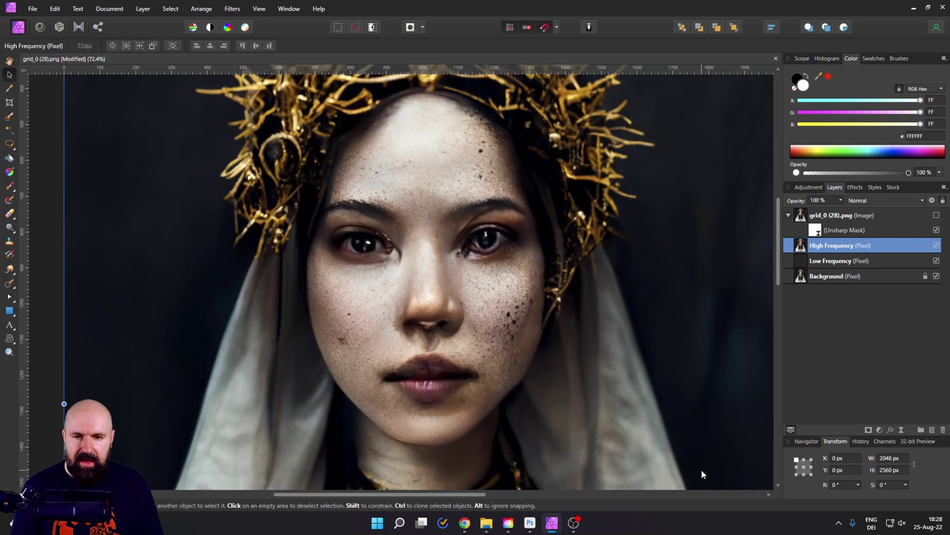
# Delete the Low Frequency layer, move High Frequency to the top and make grid_0 (28).png visible.
pyautogui.click(798, 263)
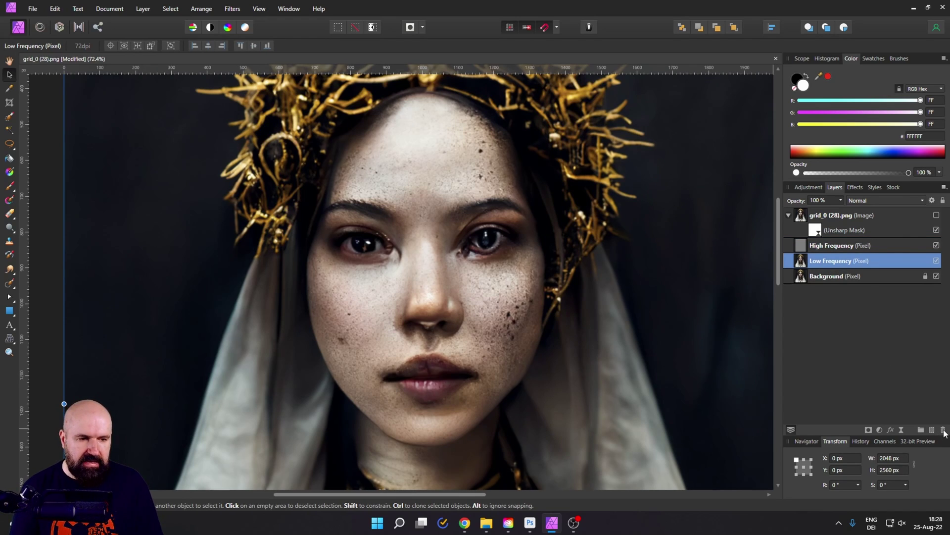
pyautogui.click(943, 431)
pyautogui.click(803, 245)
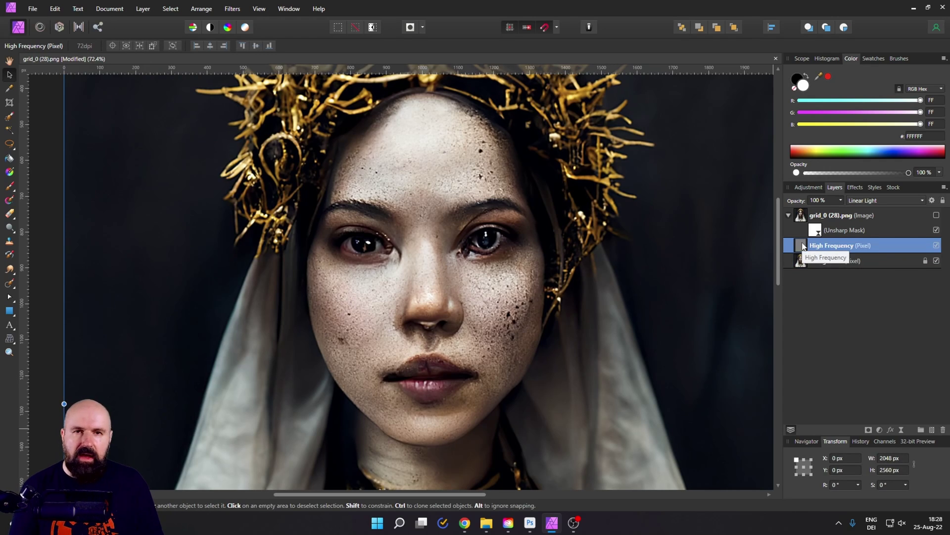
pyautogui.moveTo(803, 246); pyautogui.dragTo(796, 211)
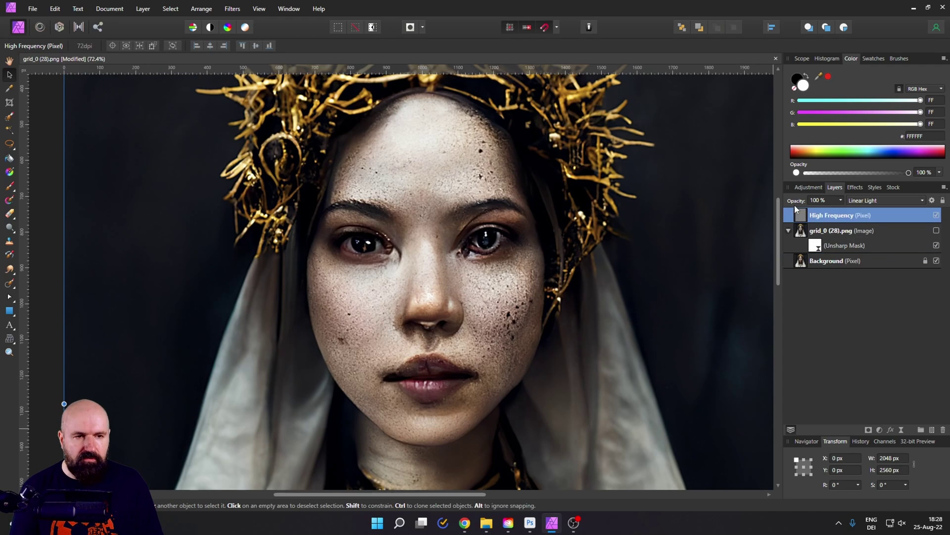
pyautogui.click(937, 231)
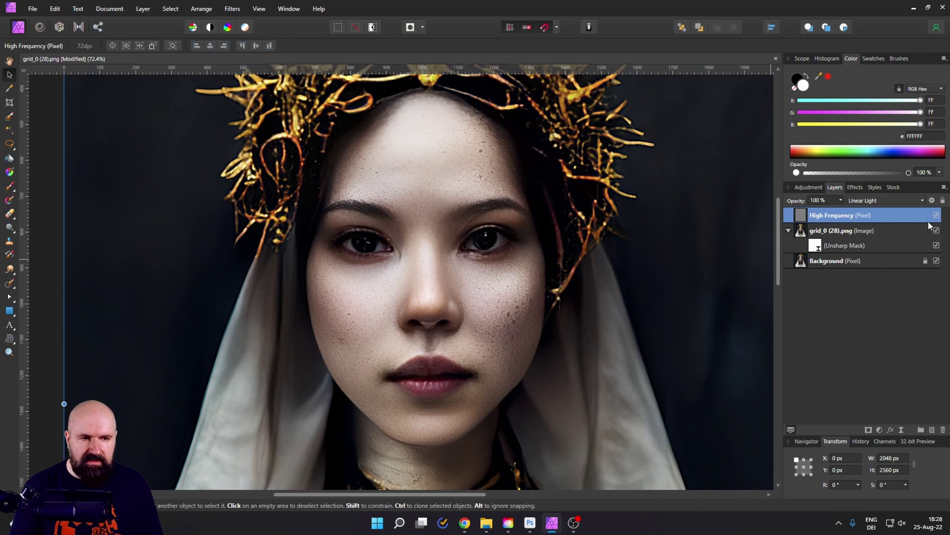
pyautogui.click(936, 215)
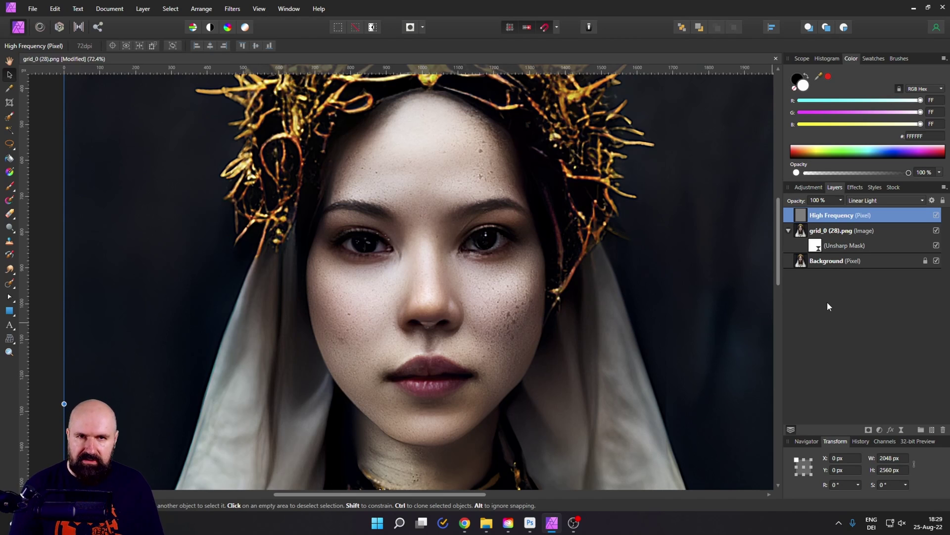
# Add a white mask to the High Frequency layer and set up to paint black on it.
pyautogui.click(869, 430)
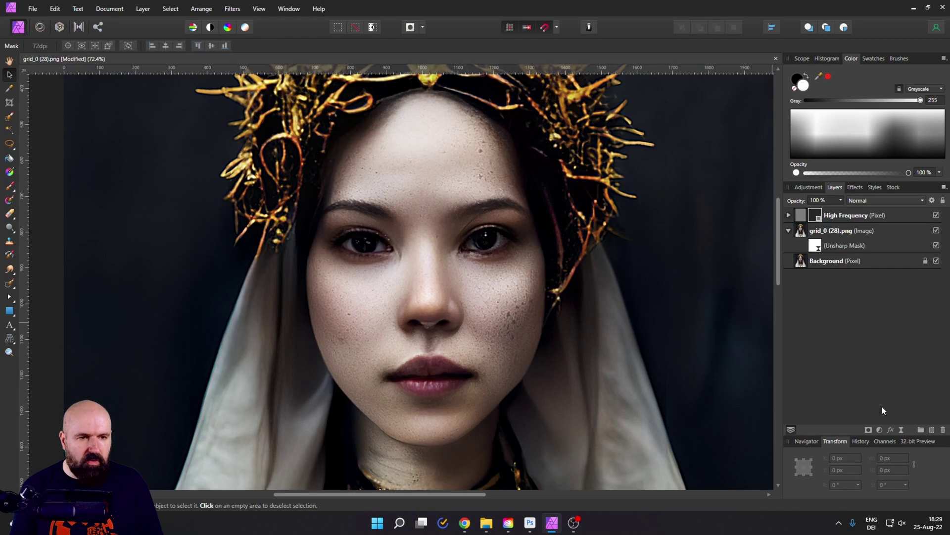
pyautogui.click(789, 217)
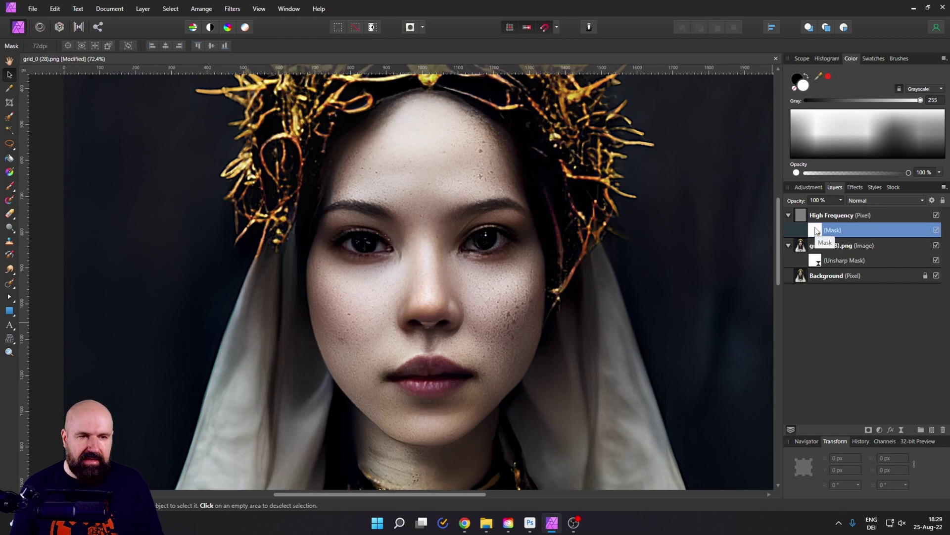
pyautogui.click(9, 186)
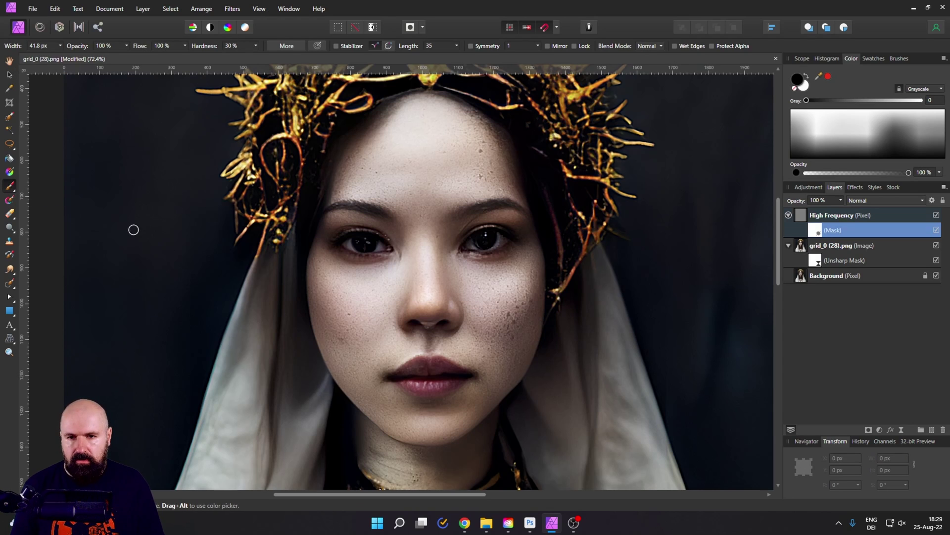
pyautogui.scroll(5, 471, 249)
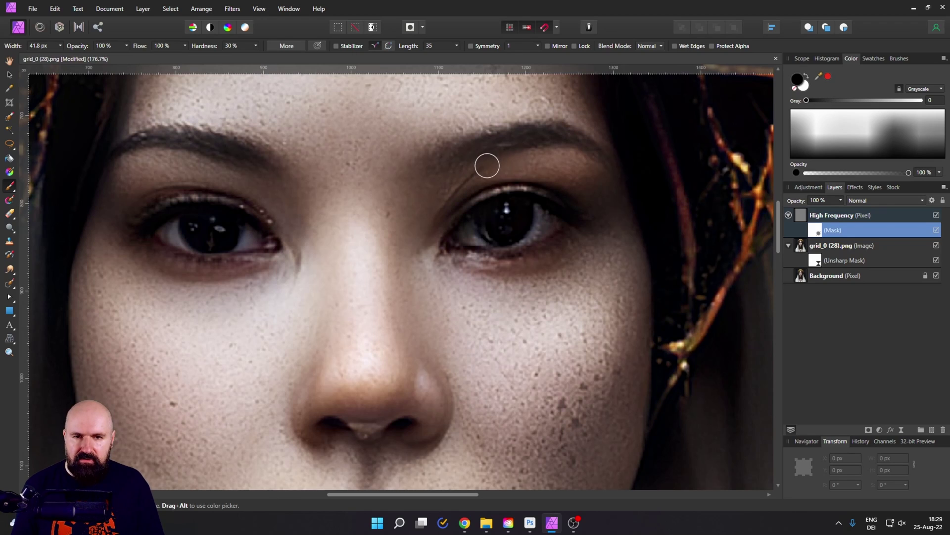
# Paint black over the brow, eye corners, nostrils and upper lip to remove the texture there.
pyautogui.moveTo(487, 165)
pyautogui.mouseDown()
pyautogui.moveTo(422, 233)
pyautogui.moveTo(453, 262)
pyautogui.moveTo(526, 261)
pyautogui.mouseUp()
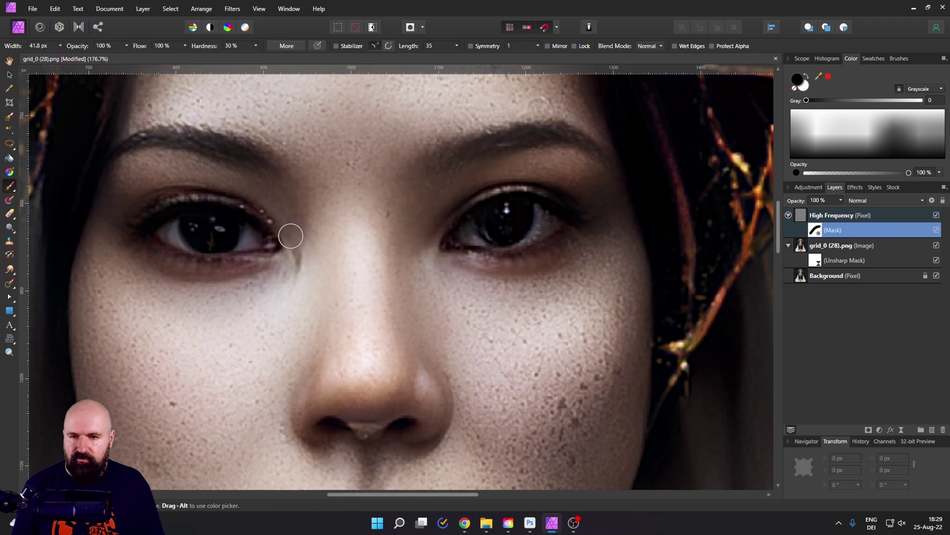
pyautogui.moveTo(290, 237)
pyautogui.mouseDown()
pyautogui.moveTo(288, 301)
pyautogui.moveTo(295, 231)
pyautogui.moveTo(297, 252)
pyautogui.moveTo(304, 247)
pyautogui.moveTo(286, 271)
pyautogui.mouseUp()
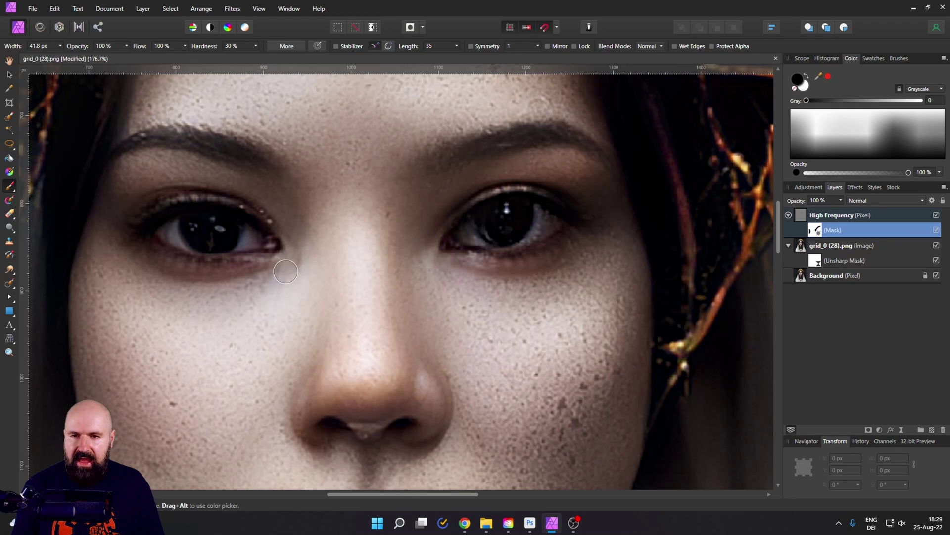
pyautogui.scroll(-3, 410, 287)
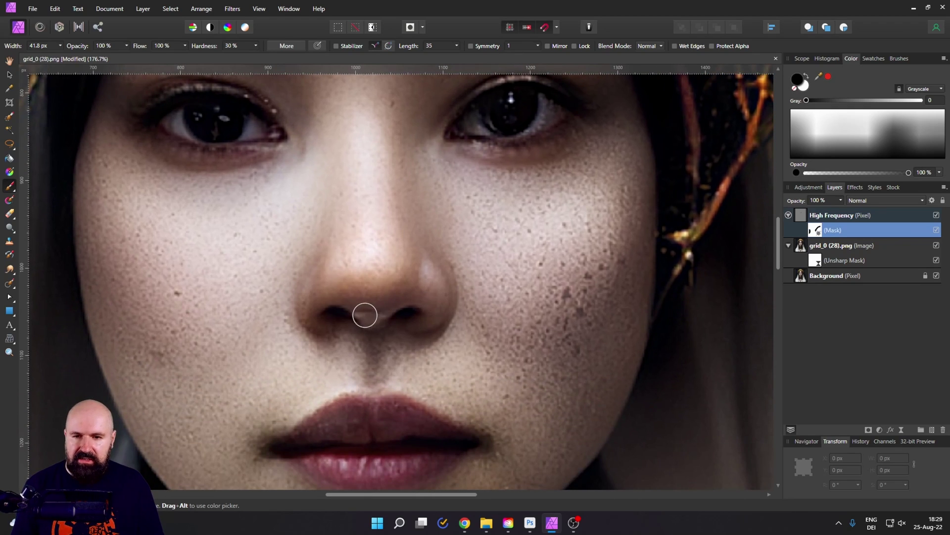
pyautogui.moveTo(364, 316)
pyautogui.mouseDown()
pyautogui.moveTo(378, 322)
pyautogui.moveTo(366, 325)
pyautogui.moveTo(444, 318)
pyautogui.moveTo(441, 327)
pyautogui.mouseUp()
pyautogui.scroll(-5, 440, 297)
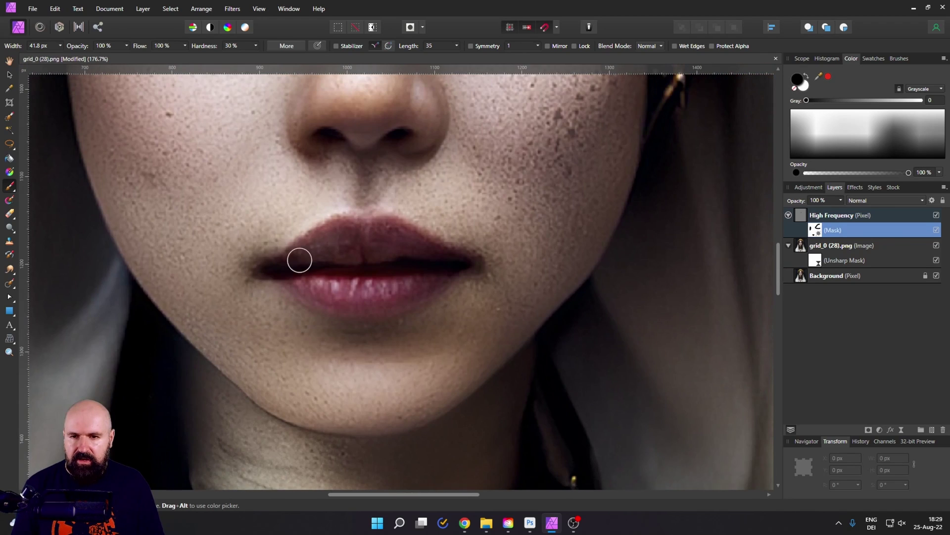
pyautogui.moveTo(299, 260)
pyautogui.mouseDown()
pyautogui.moveTo(349, 225)
pyautogui.moveTo(422, 253)
pyautogui.moveTo(328, 253)
pyautogui.moveTo(376, 240)
pyautogui.moveTo(353, 257)
pyautogui.moveTo(493, 291)
pyautogui.moveTo(478, 289)
pyautogui.moveTo(488, 277)
pyautogui.moveTo(525, 295)
pyautogui.moveTo(524, 286)
pyautogui.moveTo(465, 285)
pyautogui.mouseUp()
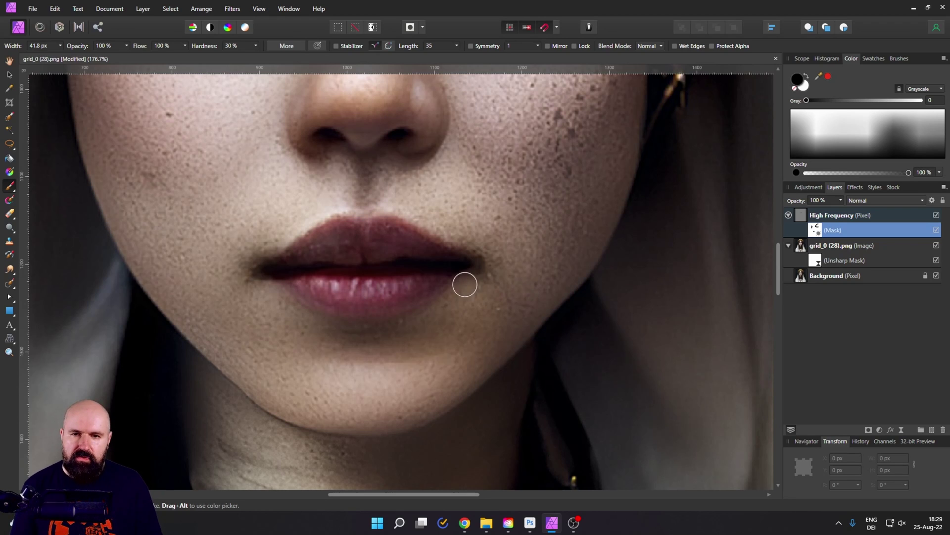
pyautogui.scroll(-6, 465, 285)
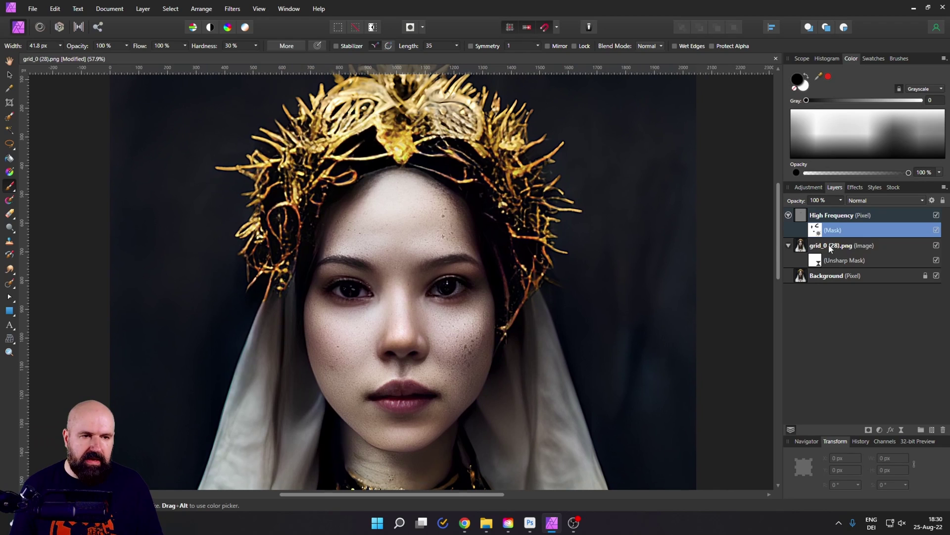
# Select grid_0 (28).png and High Frequency and toggle their visibility to compare before and after.
pyautogui.click(831, 248)
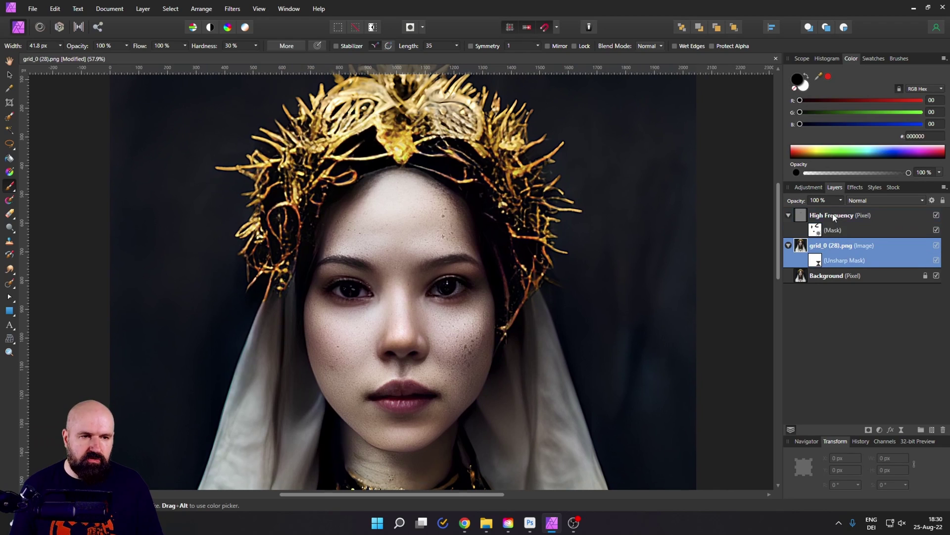
pyautogui.keyDown('shift'); pyautogui.click(834, 215); pyautogui.keyUp('shift')
pyautogui.click(936, 215)
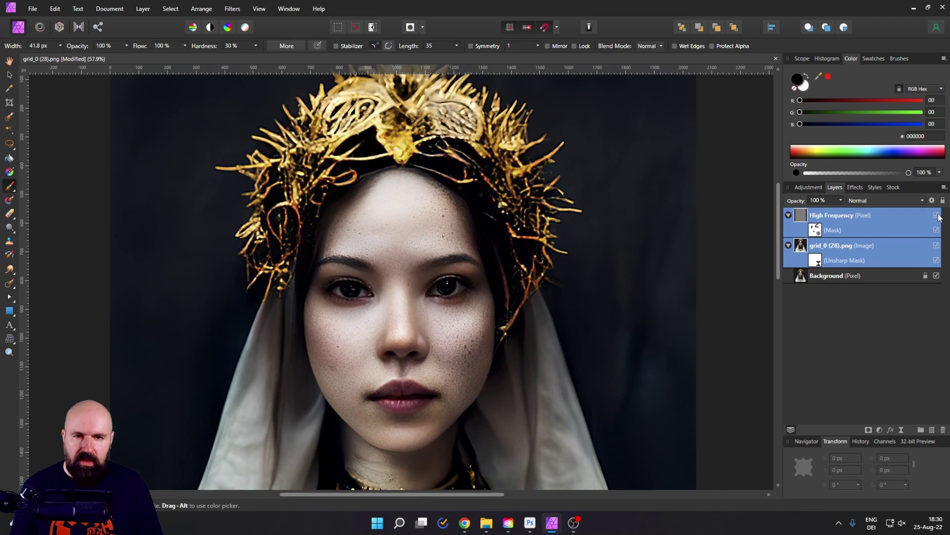
pyautogui.click(939, 216)
pyautogui.click(938, 215)
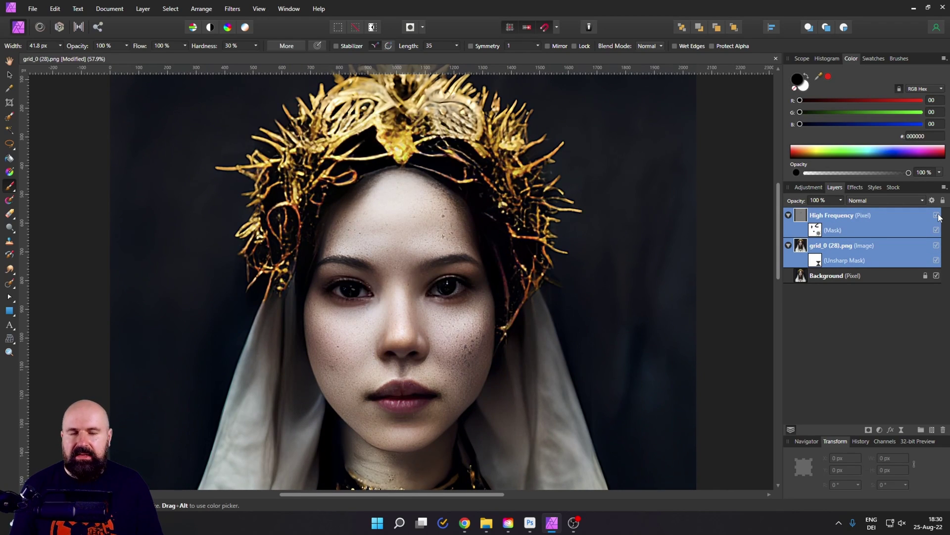
pyautogui.click(939, 216)
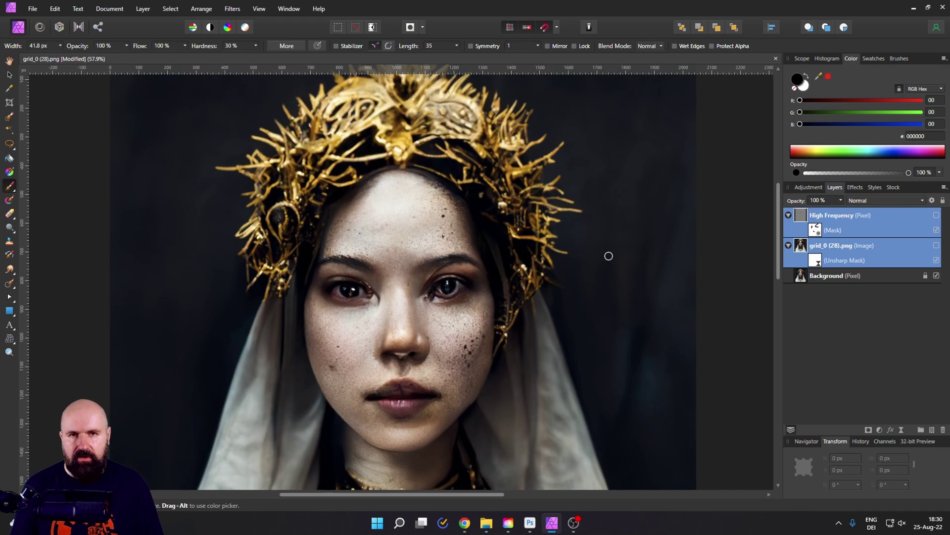
# Make High Frequency and grid_0 (28).png visible and group them together.
pyautogui.click(803, 252)
pyautogui.click(802, 216)
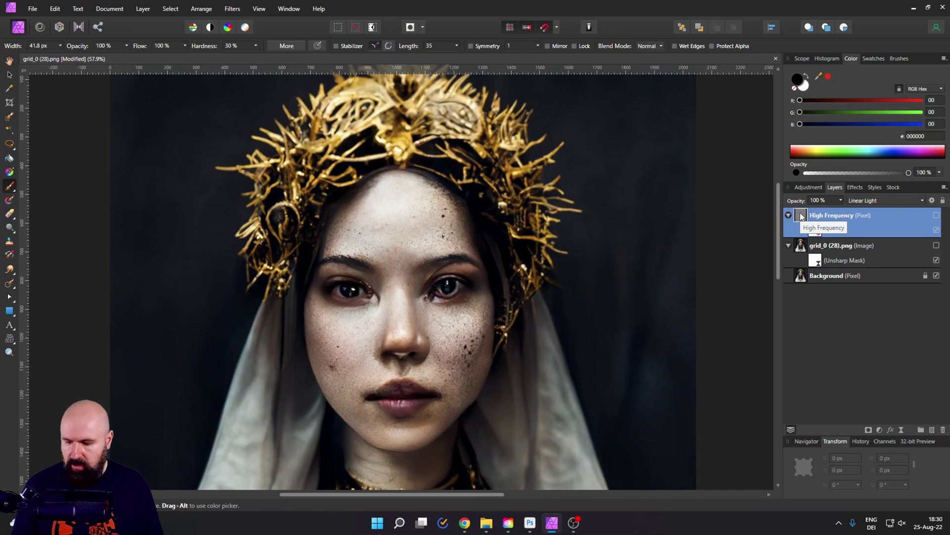
pyautogui.keyDown('shift'); pyautogui.click(802, 253); pyautogui.keyUp('shift')
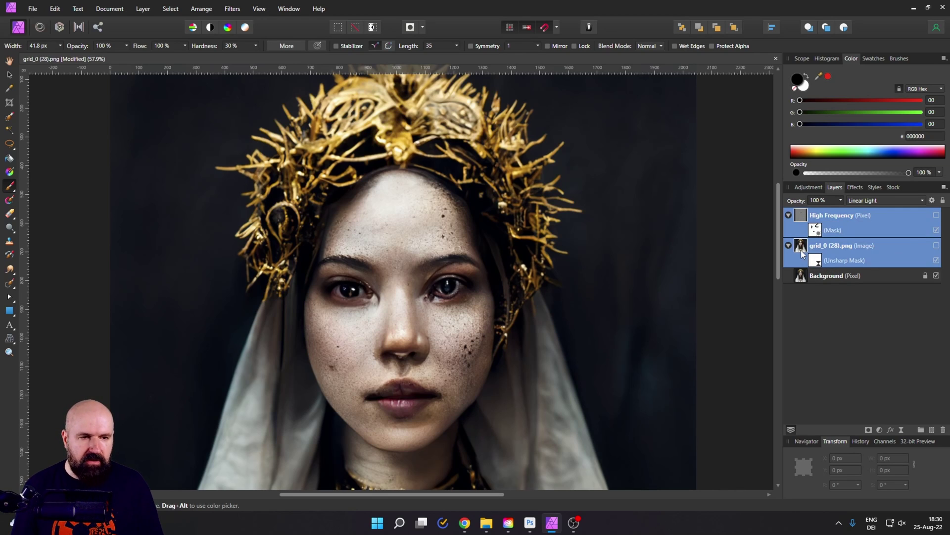
pyautogui.click(937, 216)
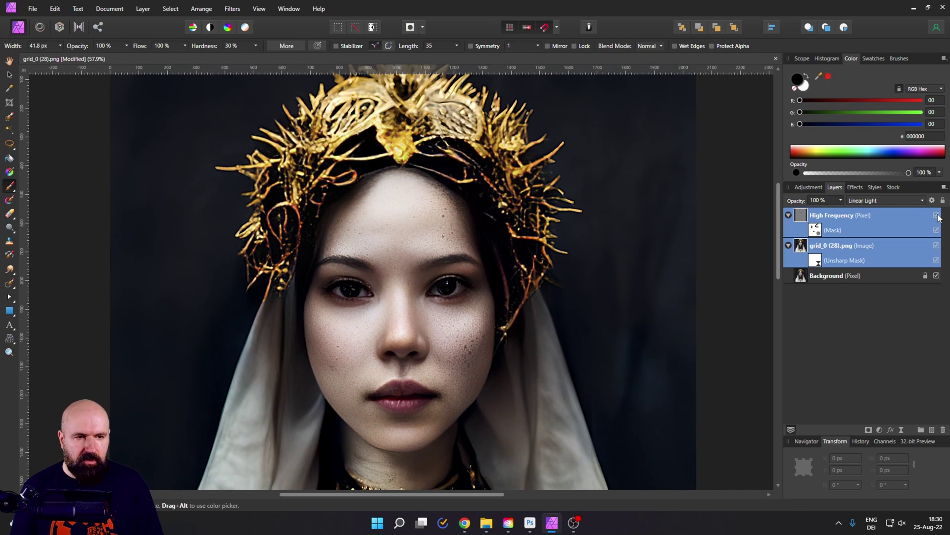
pyautogui.rightClick(806, 216)
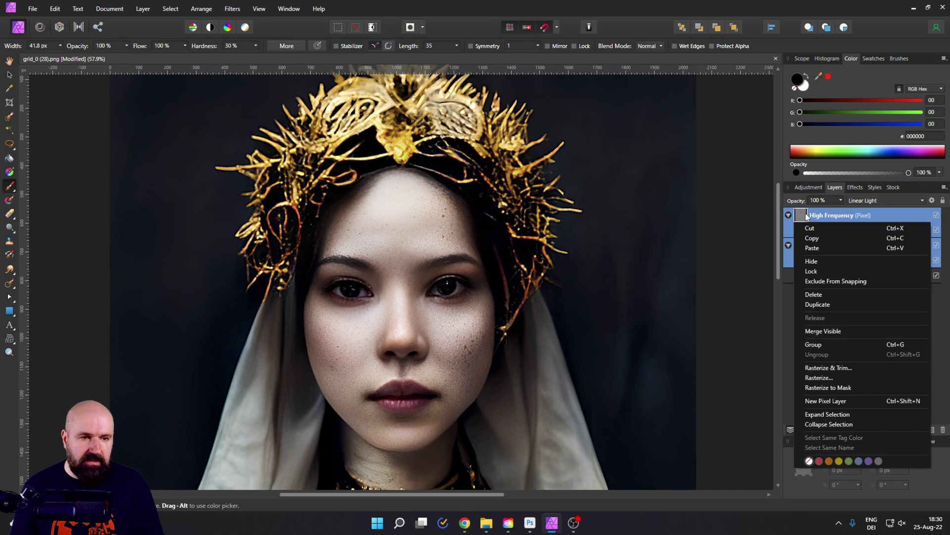
pyautogui.click(813, 344)
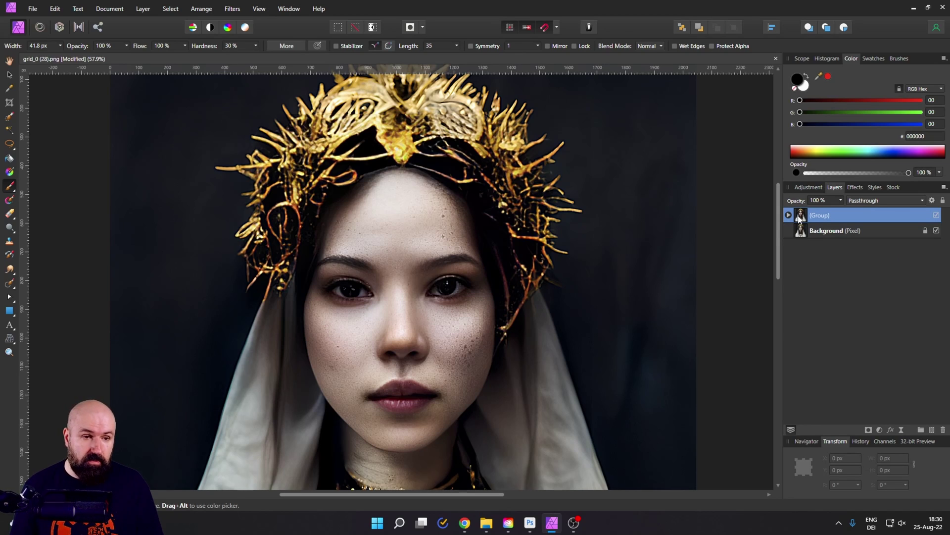
# Add a mask to the group and invert it to black.
pyautogui.click(869, 430)
pyautogui.click(788, 216)
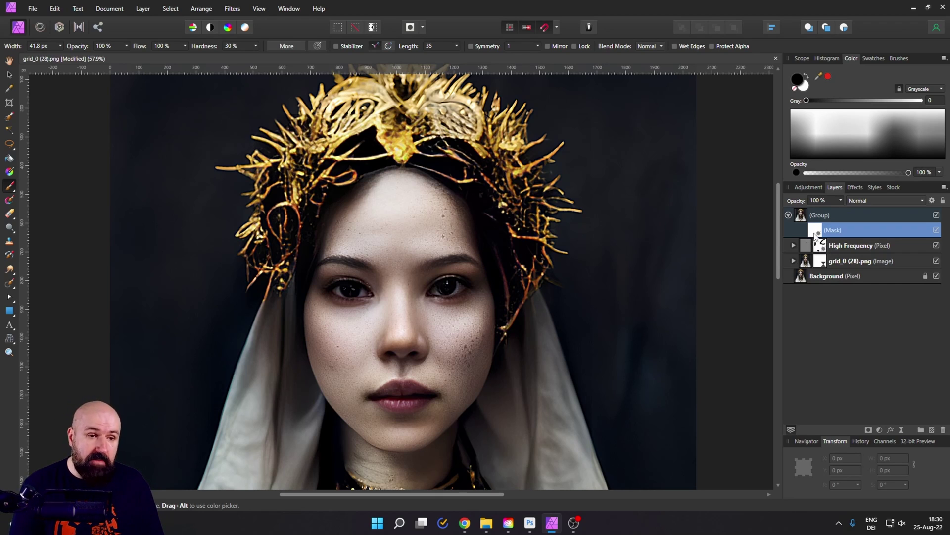
pyautogui.click(144, 10)
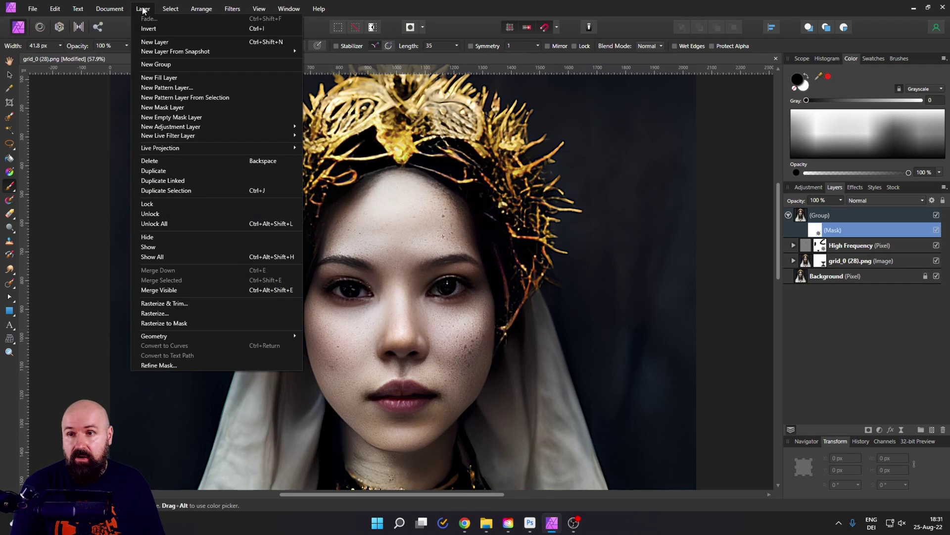
pyautogui.click(151, 28)
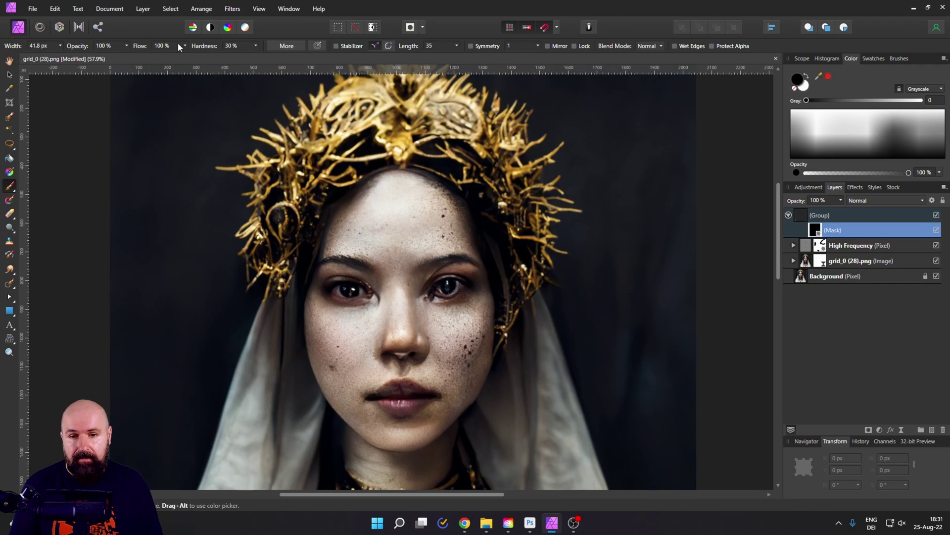
# Paint white with a 220 px brush over both cheeks and the forehead.
pyautogui.click(804, 87)
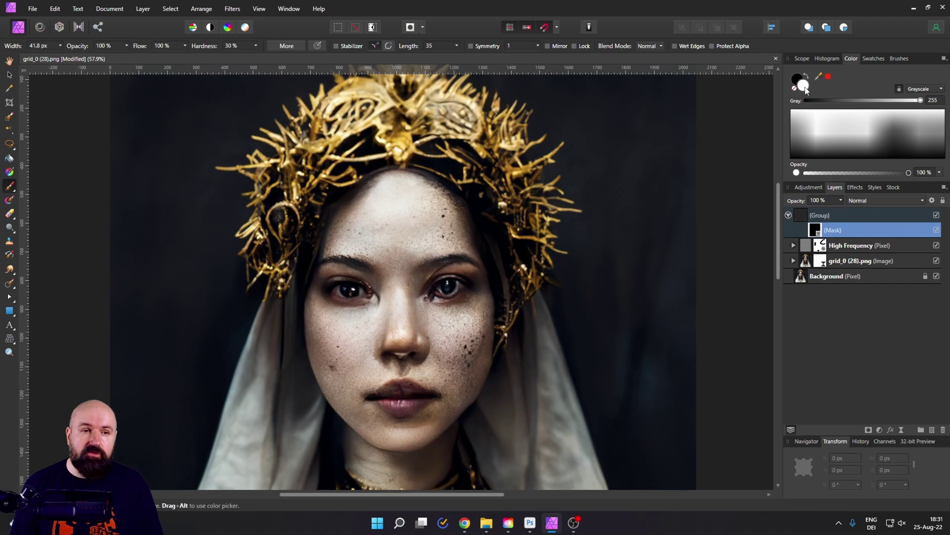
pyautogui.click(60, 45)
pyautogui.click(74, 57)
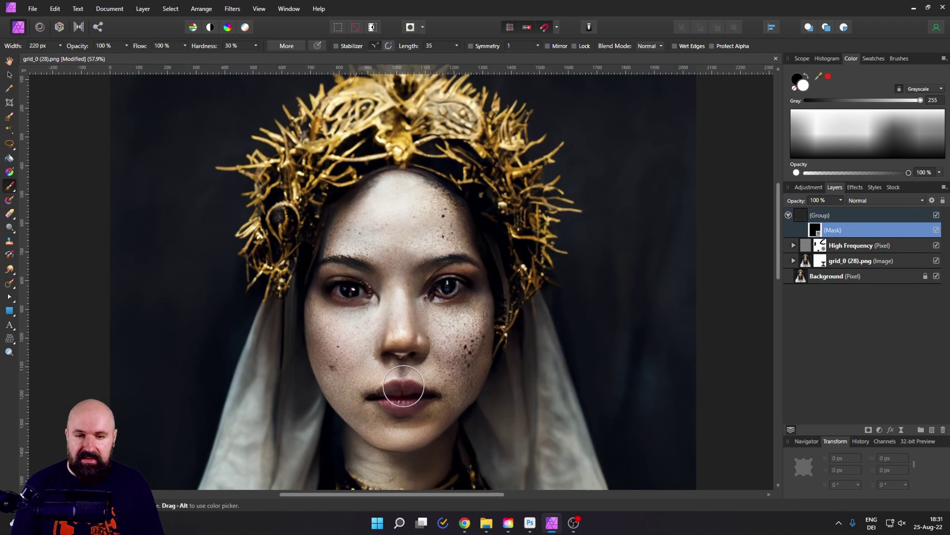
pyautogui.moveTo(431, 277)
pyautogui.mouseDown()
pyautogui.moveTo(441, 257)
pyautogui.moveTo(475, 341)
pyautogui.mouseUp()
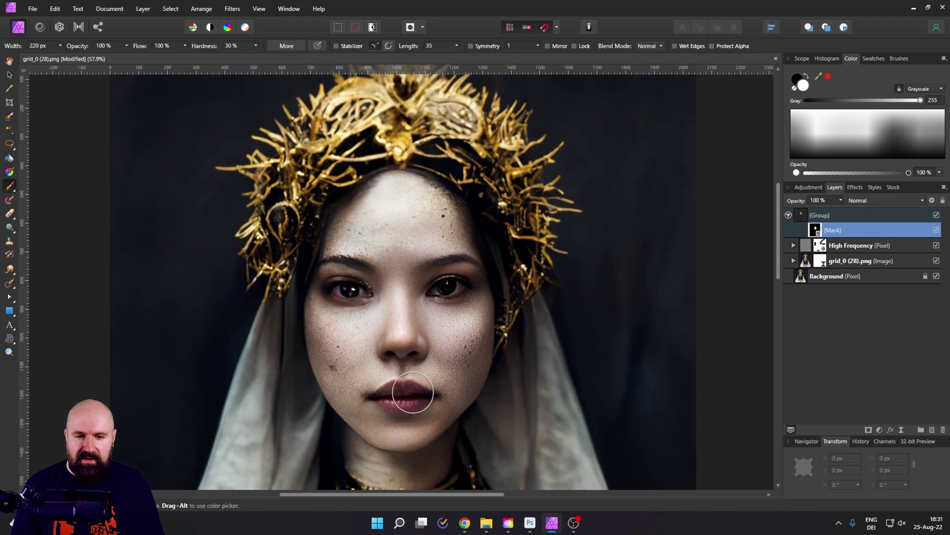
pyautogui.moveTo(349, 385)
pyautogui.mouseDown()
pyautogui.moveTo(337, 274)
pyautogui.moveTo(334, 309)
pyautogui.moveTo(354, 221)
pyautogui.moveTo(375, 191)
pyautogui.moveTo(407, 190)
pyautogui.mouseUp()
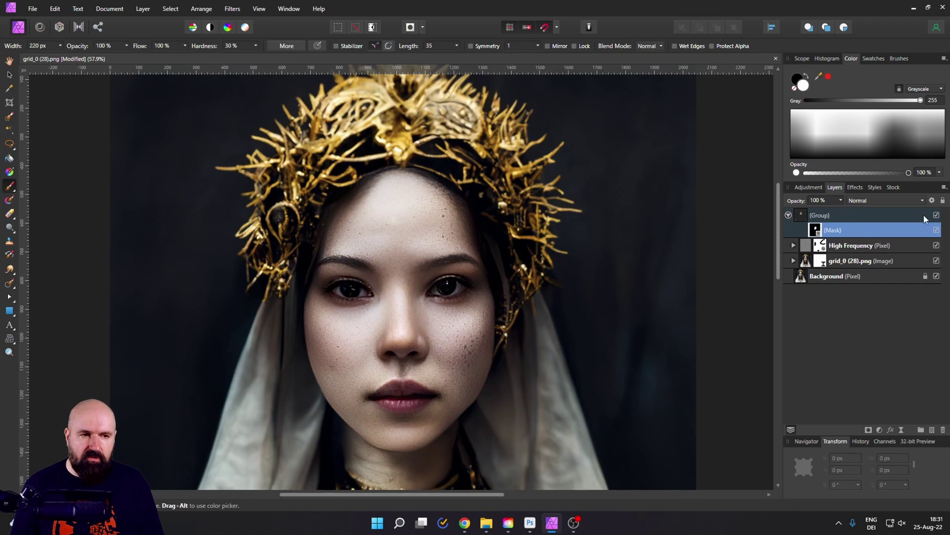
# Toggle the group's visibility with the whole portrait in view to compare against the original.
pyautogui.click(937, 215)
pyautogui.click(936, 215)
pyautogui.click(936, 216)
pyautogui.click(937, 216)
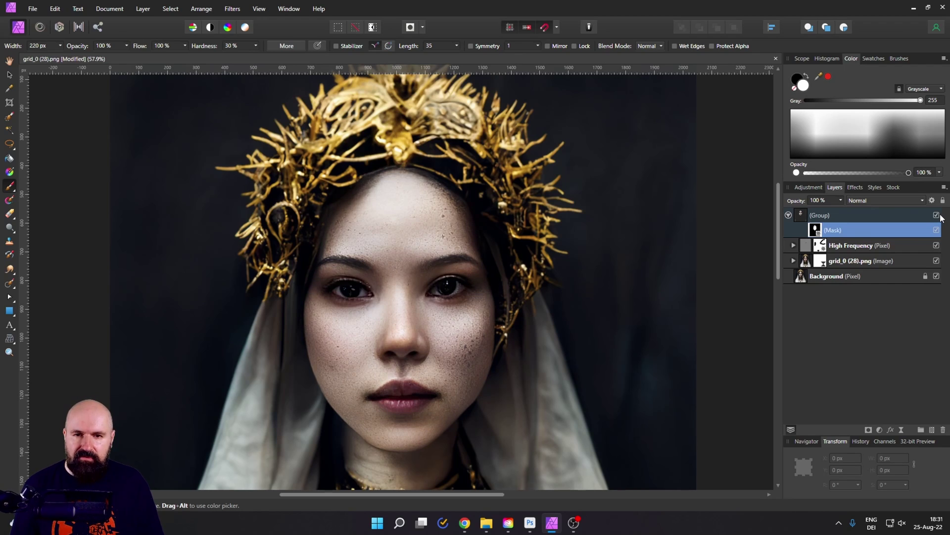
pyautogui.hotkey('ctrl', '0')
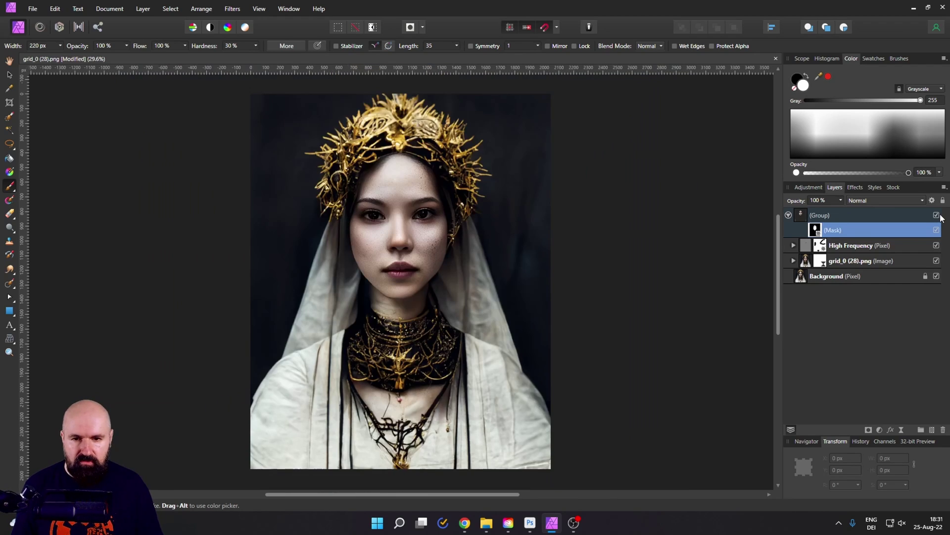
pyautogui.click(937, 216)
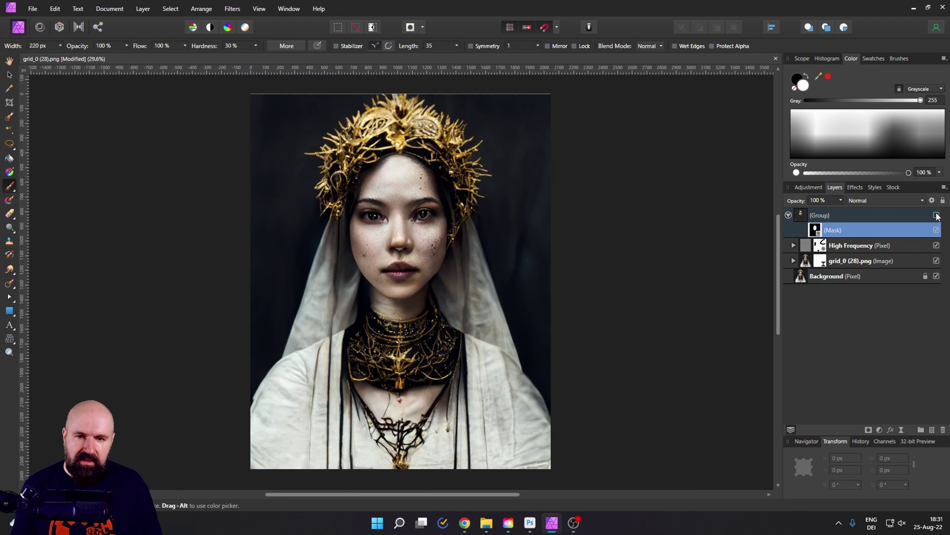
pyautogui.click(937, 215)
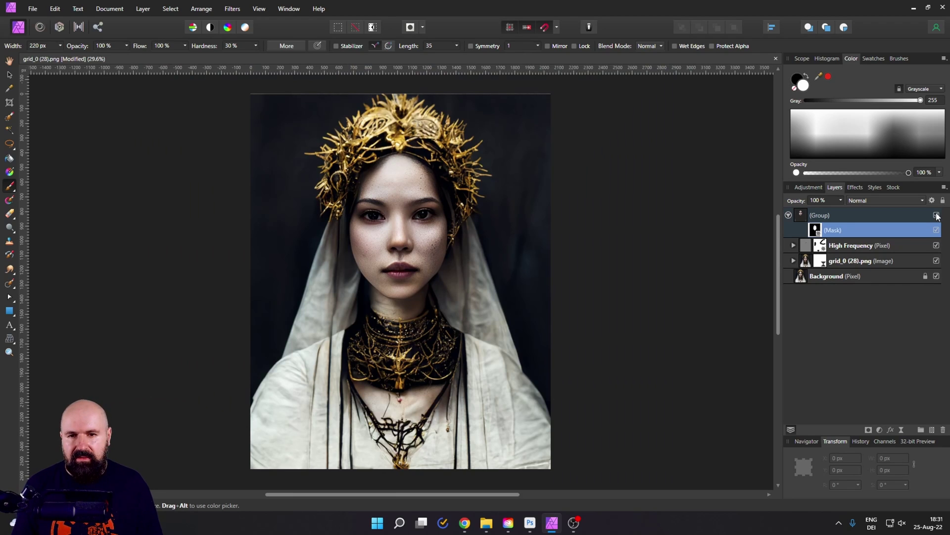
pyautogui.scroll(3, 462, 205)
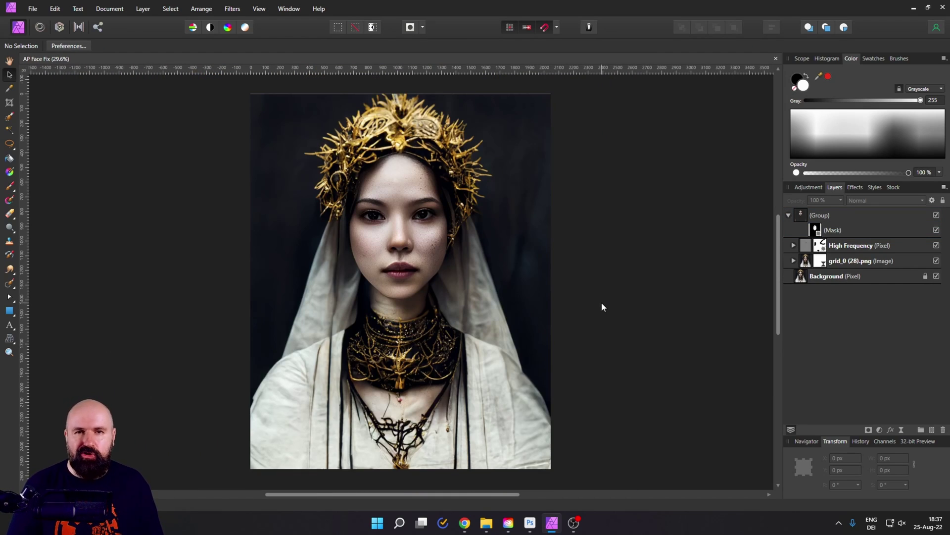
# Launch Photoshop (Beta) from Creative Cloud Desktop and open the recent grid_0 (28).png.
pyautogui.click(508, 522)
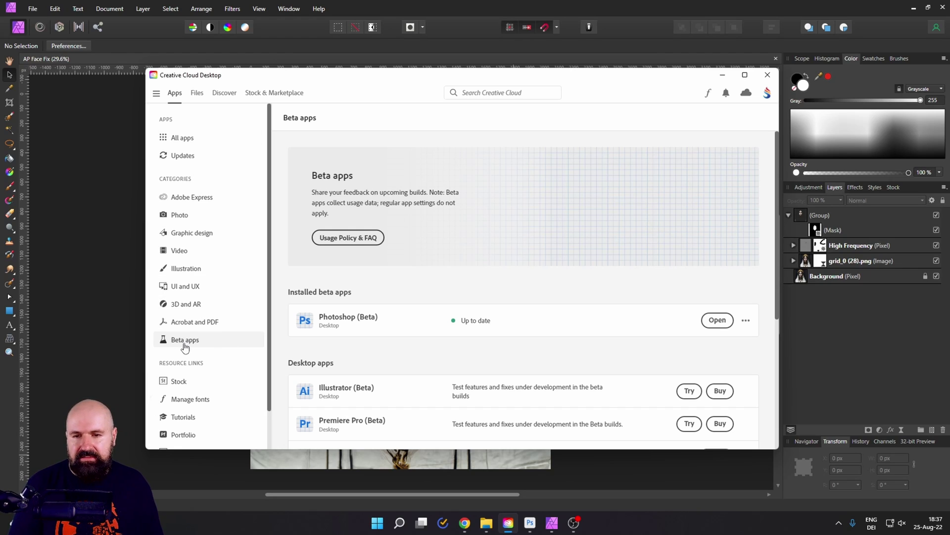
pyautogui.moveTo(322, 324)
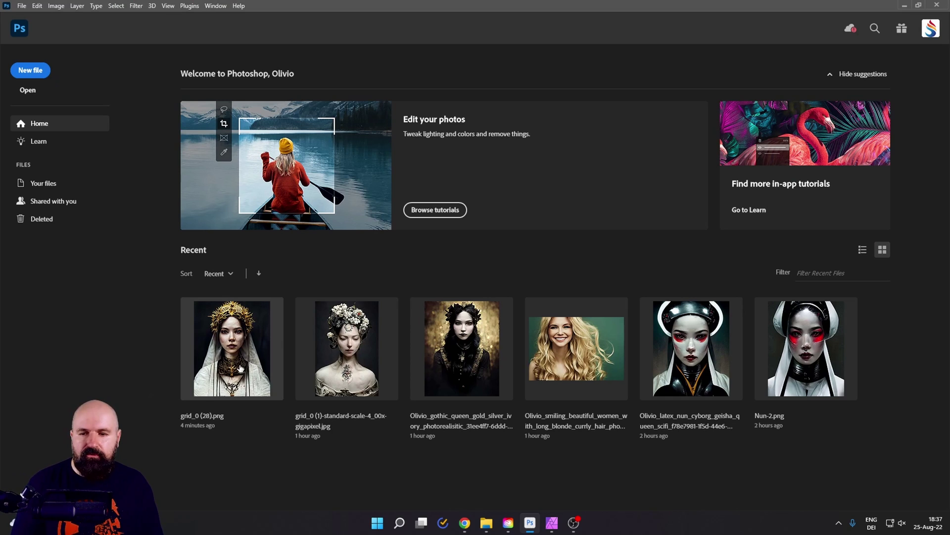
pyautogui.click(241, 369)
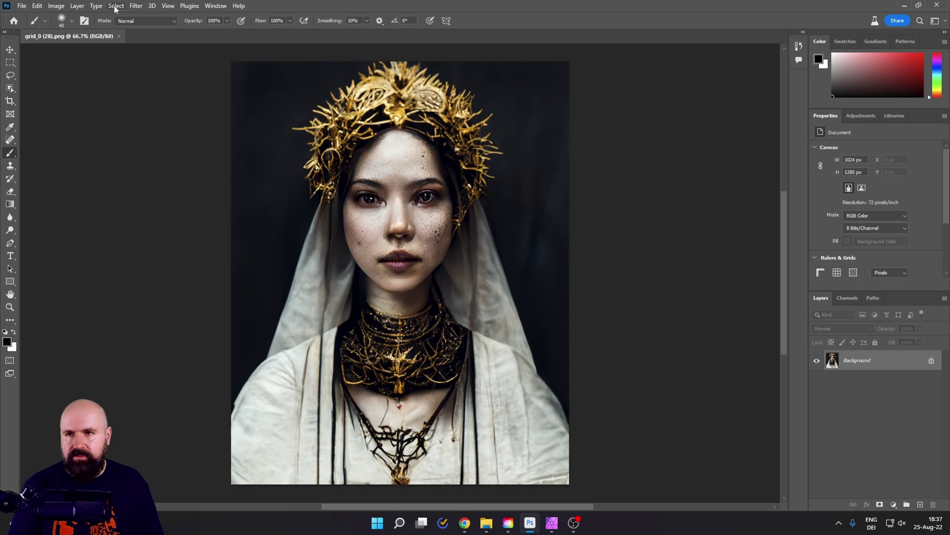
# Enable Smart Portrait in Neural Filters, set Happiness, Facial age, Hair thickness and Eye direction to +1, output new layer.
pyautogui.click(139, 9)
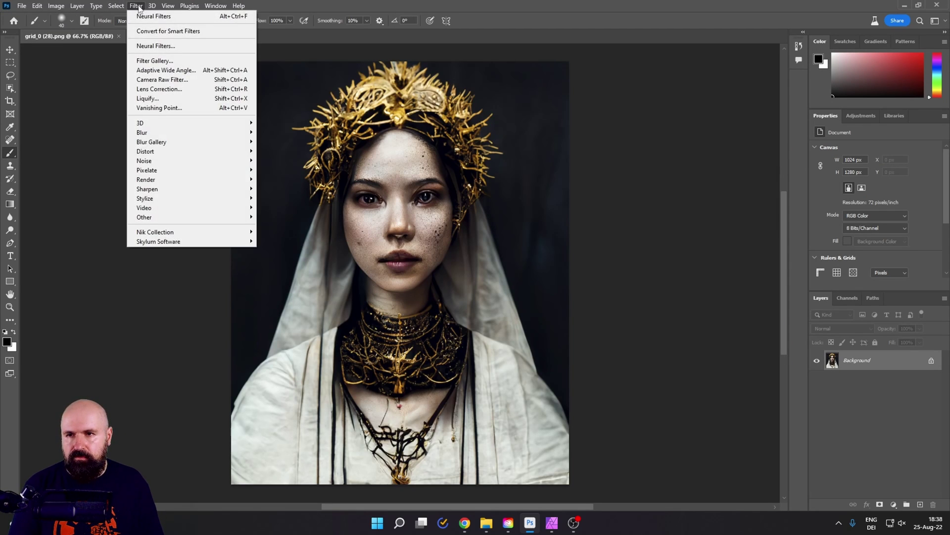
pyautogui.click(157, 46)
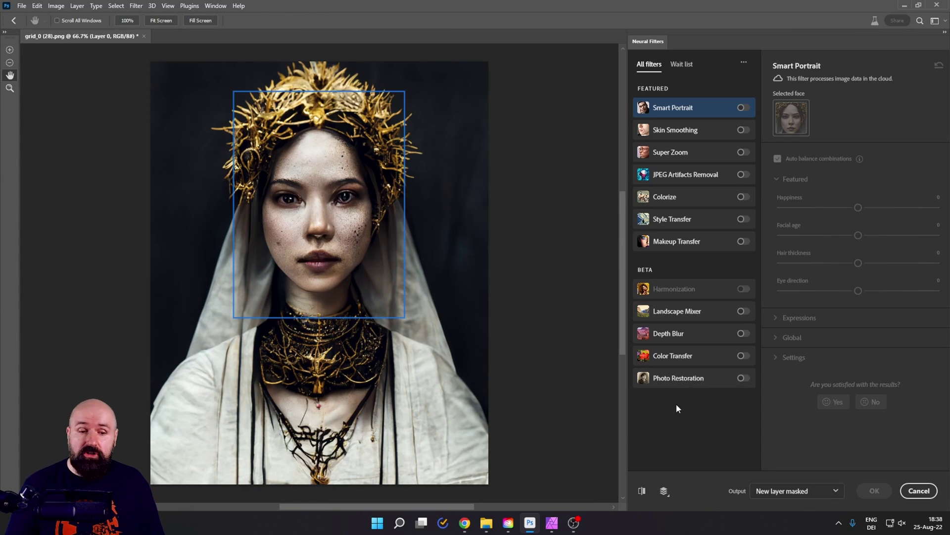
pyautogui.moveTo(695, 385)
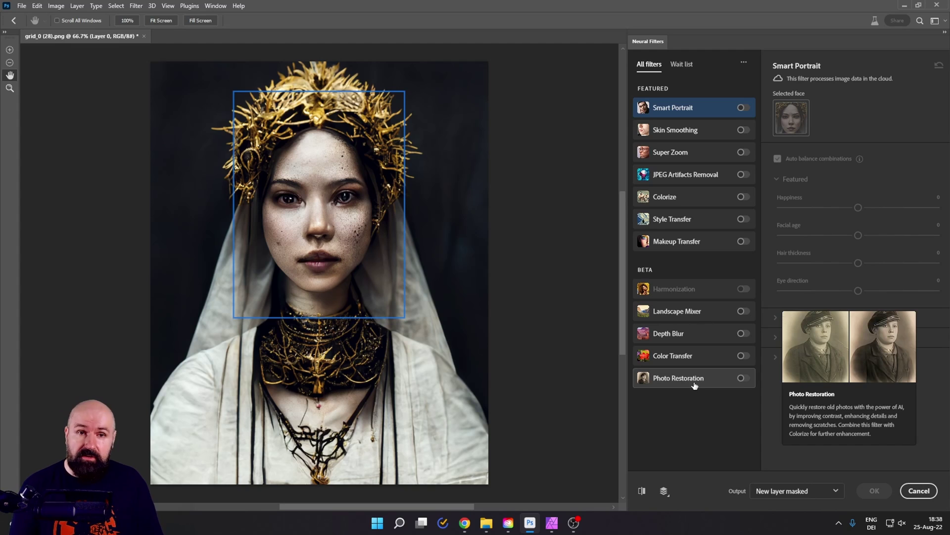
pyautogui.moveTo(721, 111)
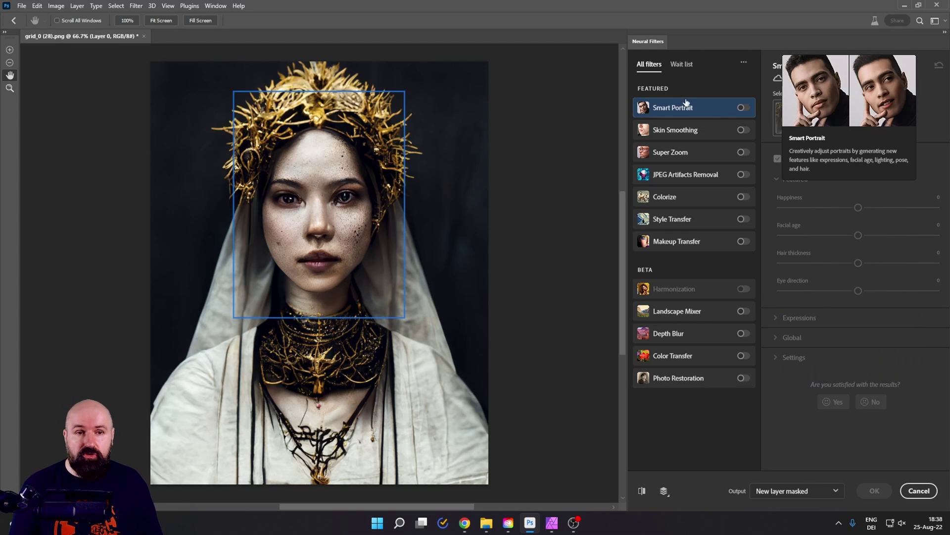
pyautogui.click(744, 109)
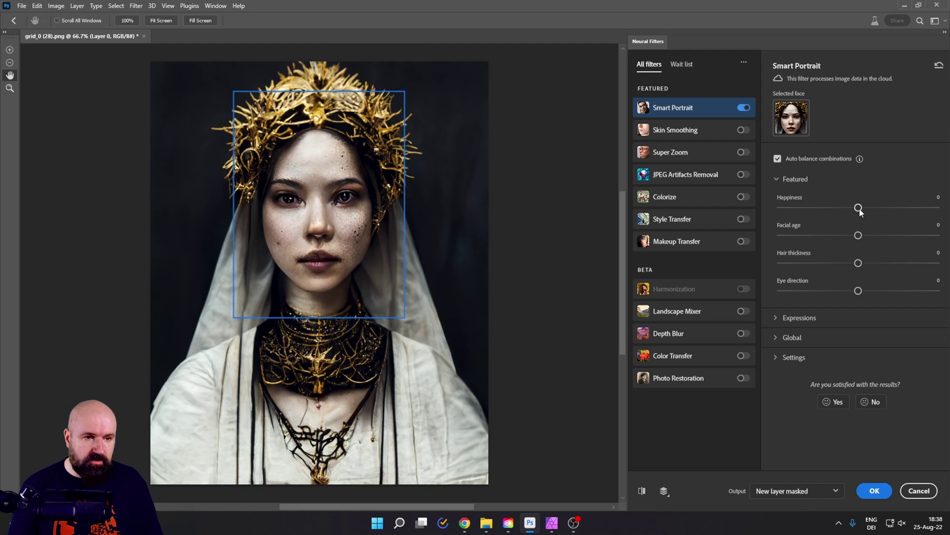
pyautogui.moveTo(859, 208); pyautogui.dragTo(860, 207)
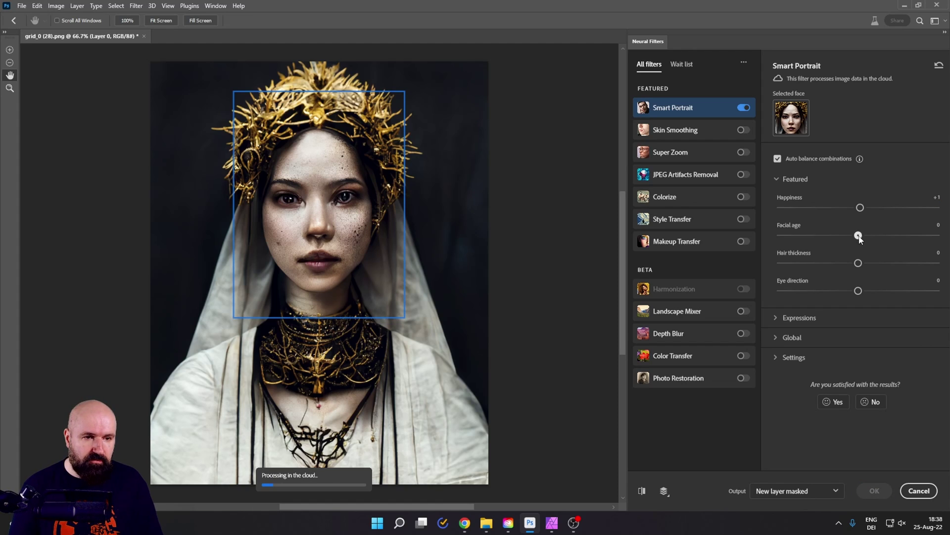
pyautogui.moveTo(858, 235); pyautogui.dragTo(861, 236)
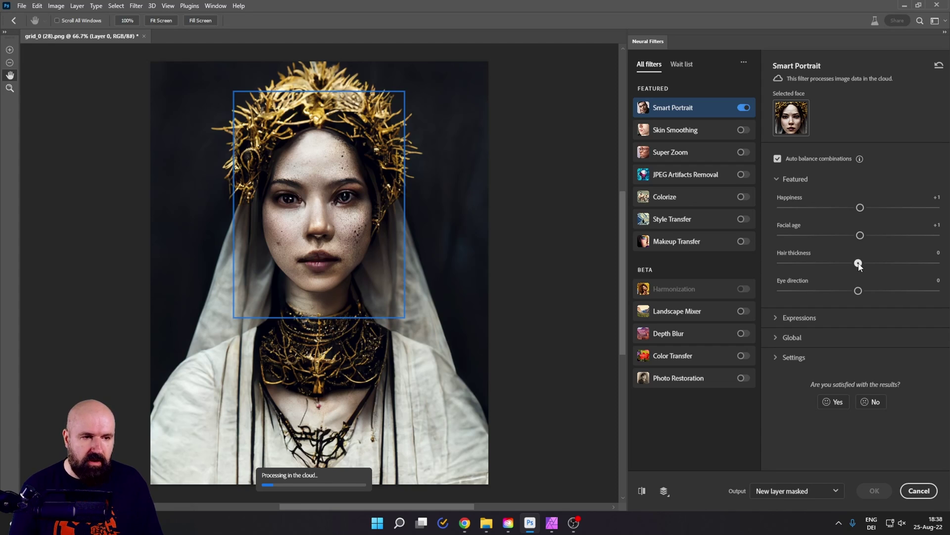
pyautogui.moveTo(859, 265); pyautogui.dragTo(861, 294)
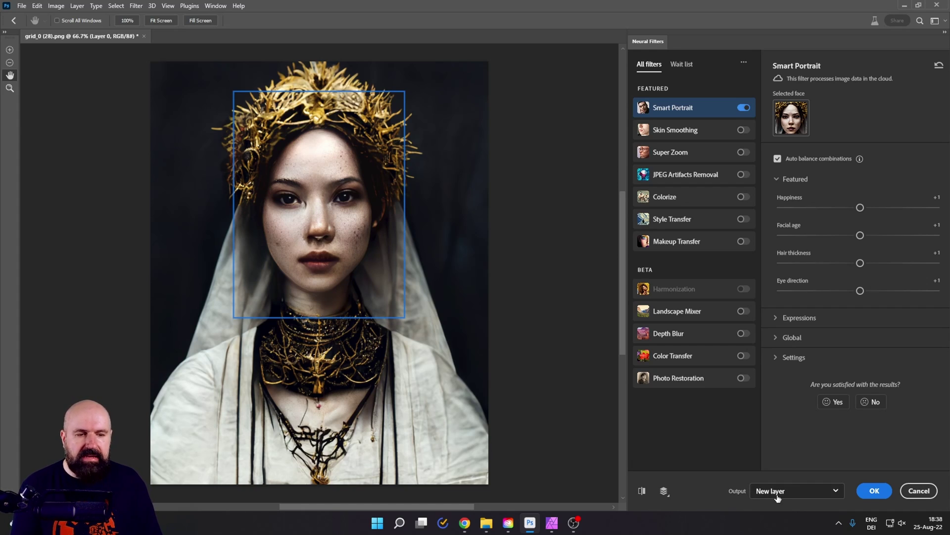
pyautogui.click(875, 491)
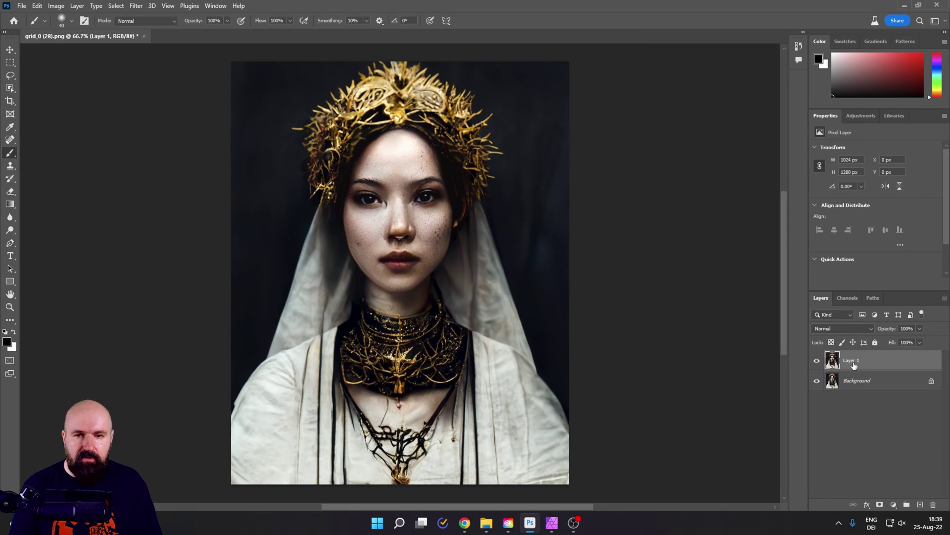
# Enable Photo Restoration in Neural Filters with Photo enhancement at 0, output as a new layer.
pyautogui.click(136, 6)
pyautogui.click(154, 46)
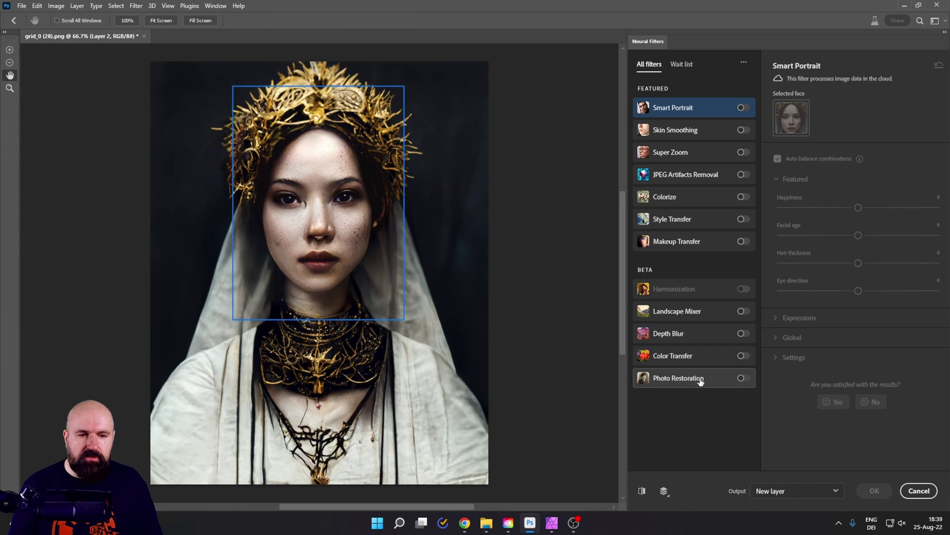
pyautogui.click(742, 378)
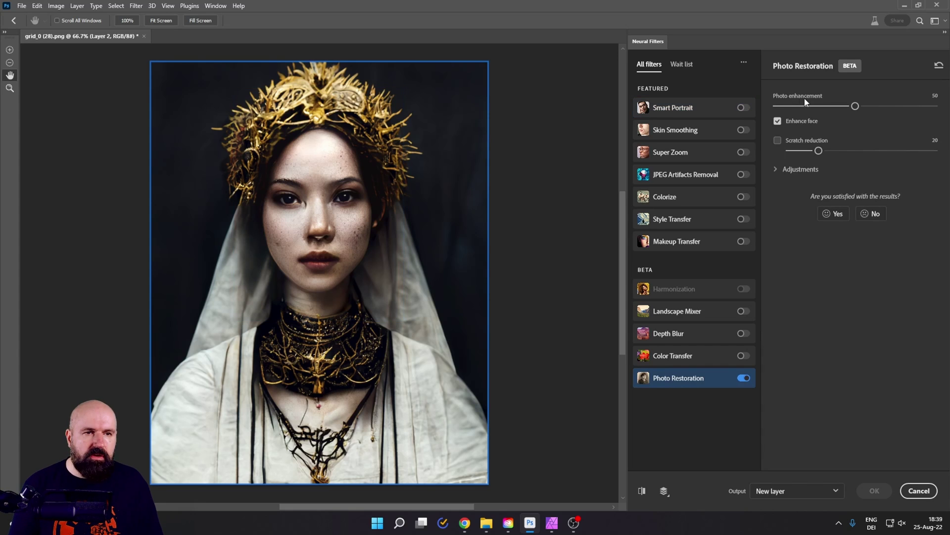
pyautogui.moveTo(859, 107); pyautogui.dragTo(763, 110)
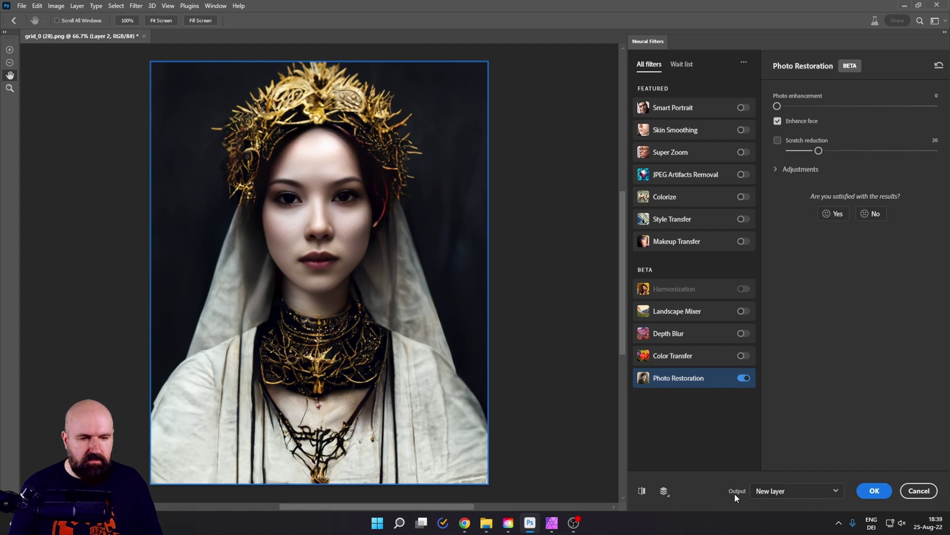
pyautogui.click(875, 490)
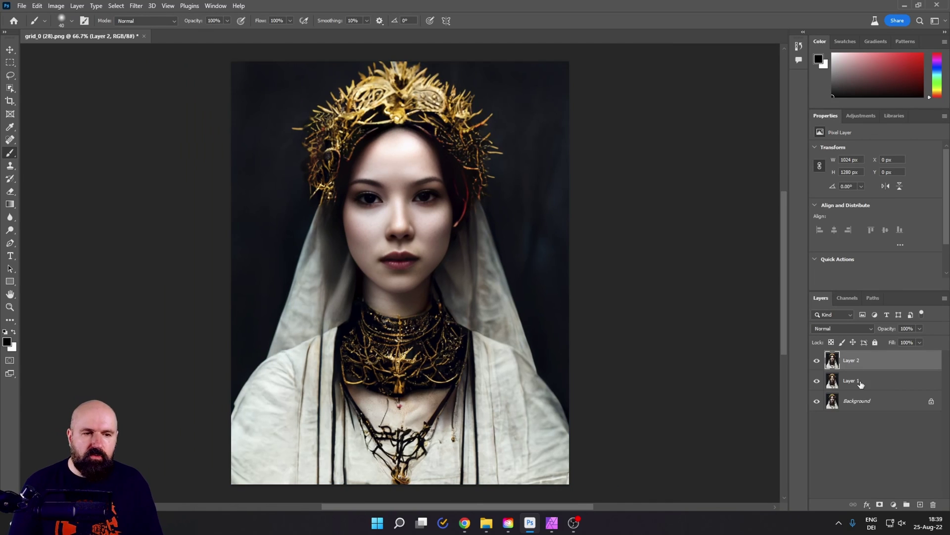
# Toggle Layer 2 and Layer 1 to compare with the original, leaving Layer 2 hidden and Layer 1 selected.
pyautogui.click(817, 362)
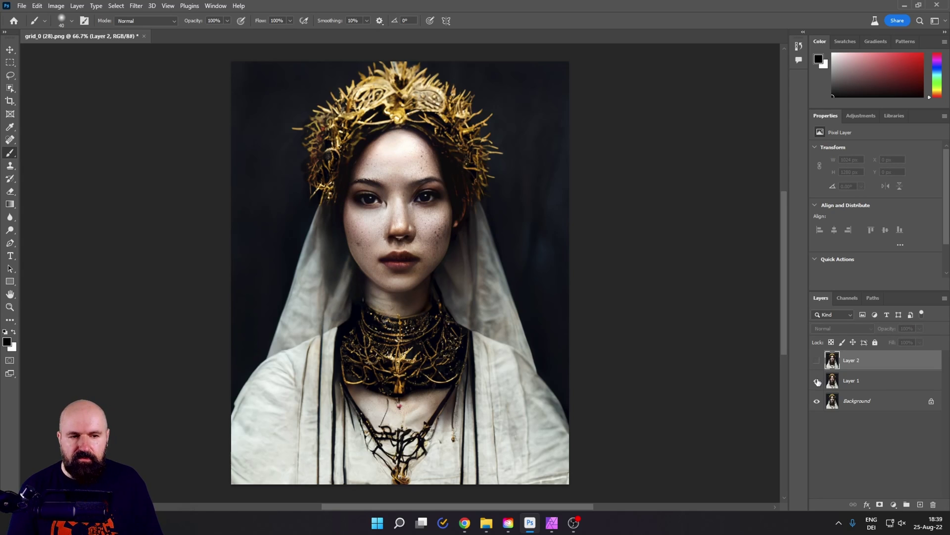
pyautogui.click(817, 382)
pyautogui.click(817, 381)
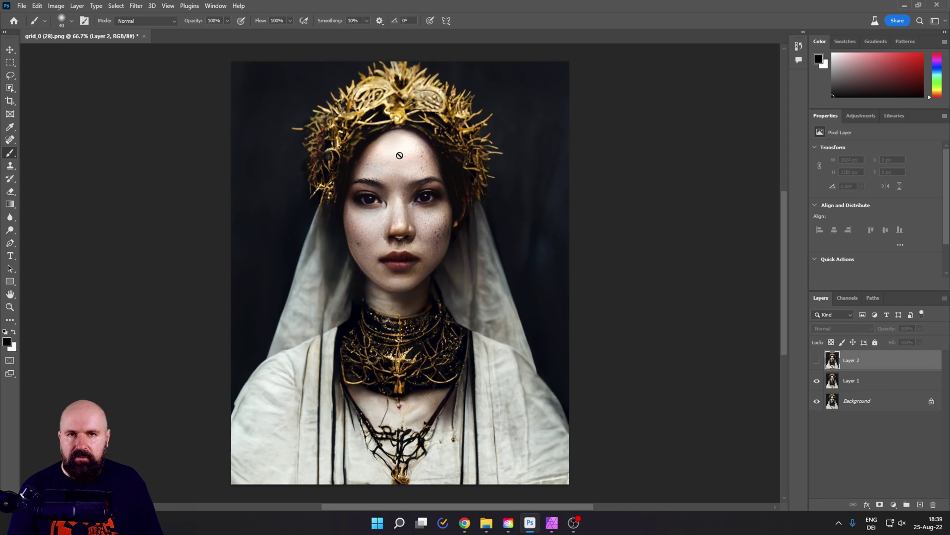
pyautogui.click(817, 361)
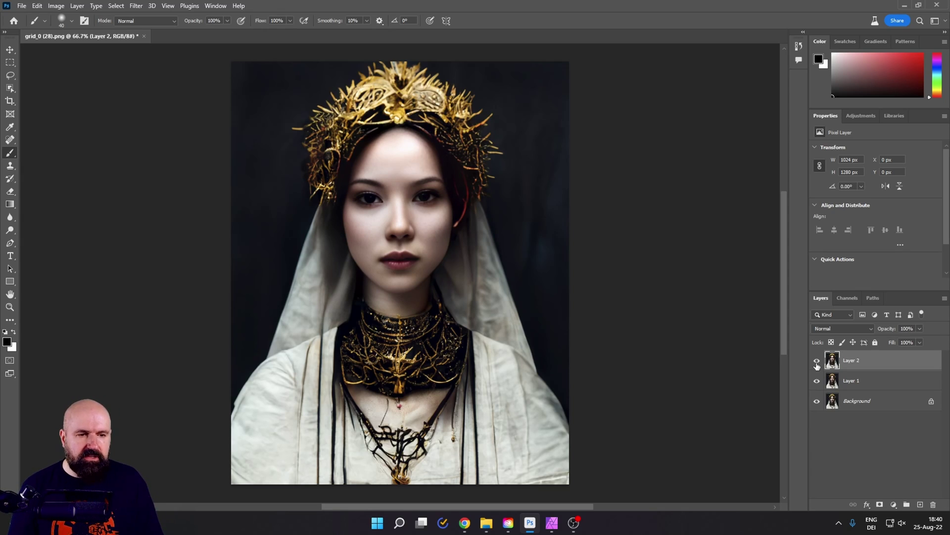
pyautogui.click(816, 363)
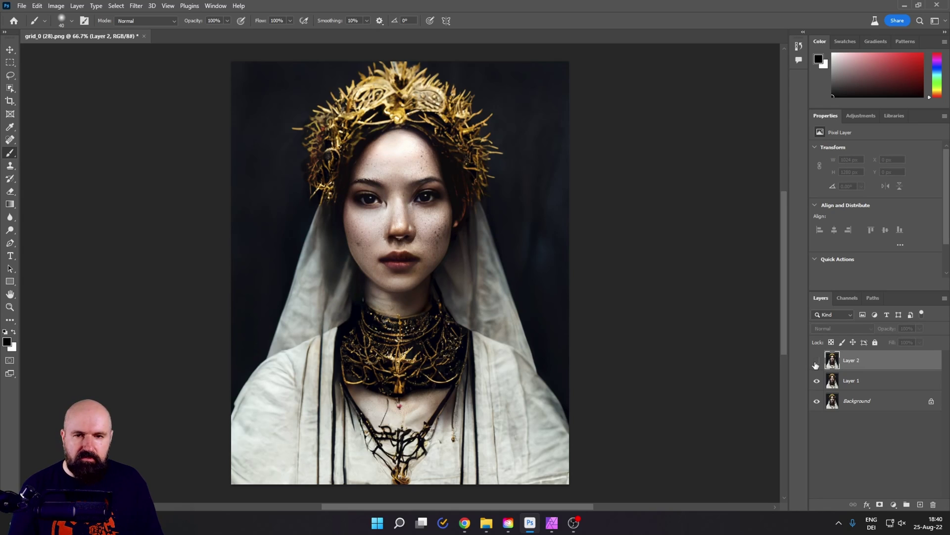
pyautogui.click(835, 383)
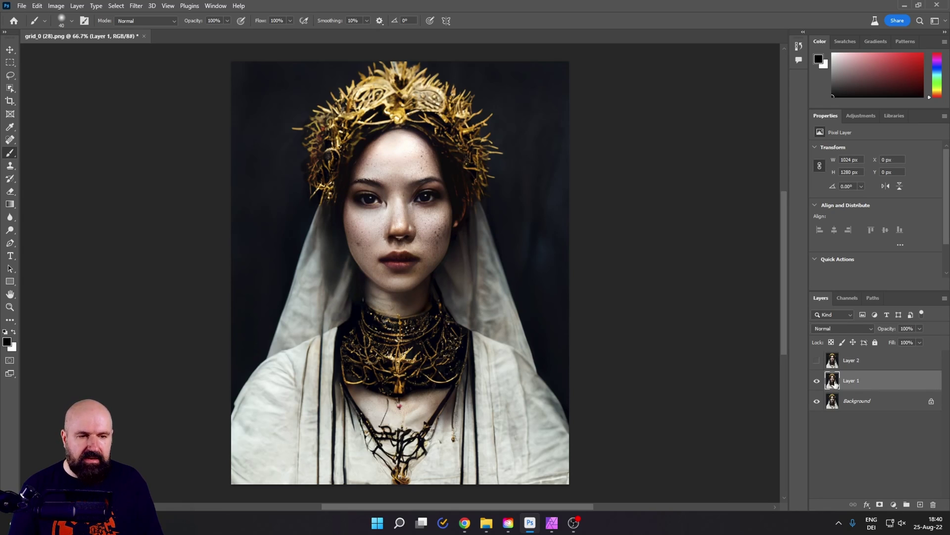
# Give Layer 1 an inverted black mask and paint it white over the face with an 83 px brush.
pyautogui.click(881, 505)
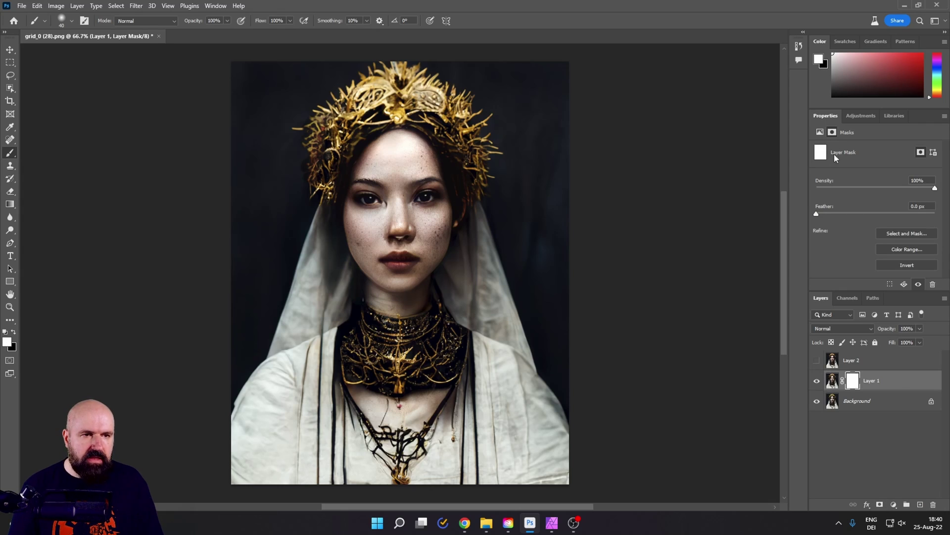
pyautogui.click(897, 266)
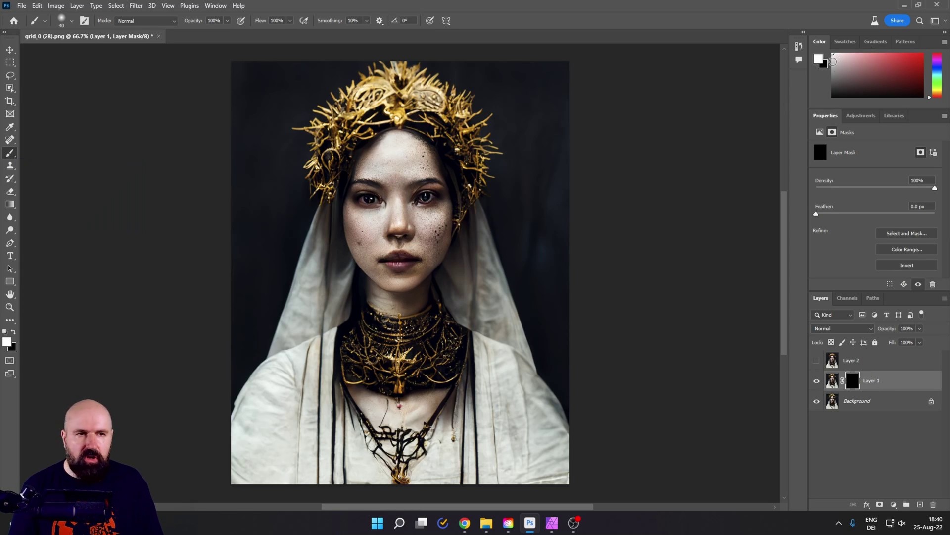
pyautogui.click(819, 60)
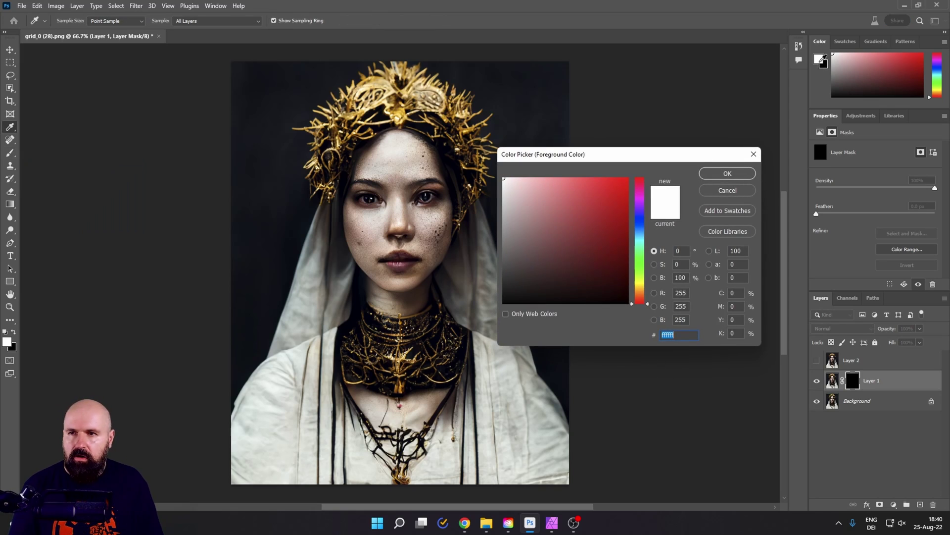
pyautogui.click(715, 173)
pyautogui.click(71, 21)
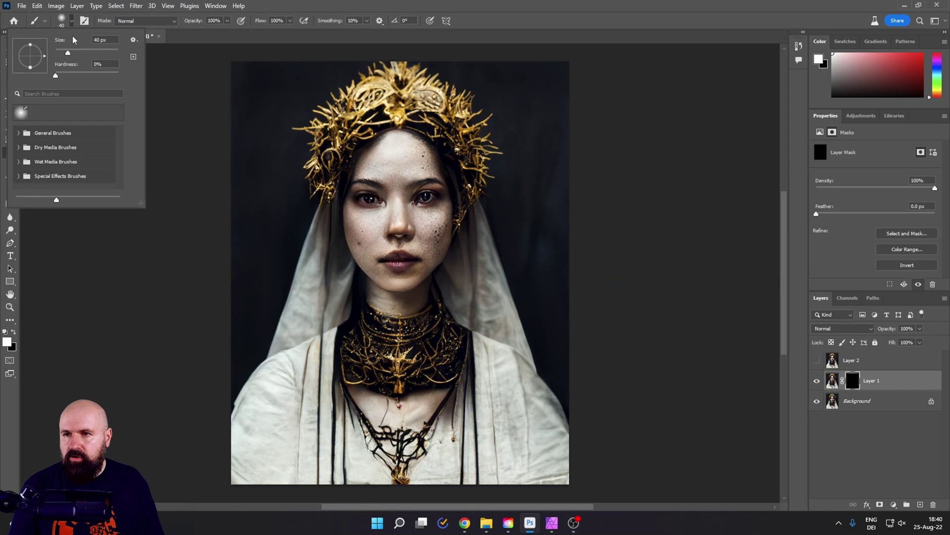
pyautogui.moveTo(79, 54); pyautogui.dragTo(80, 53)
pyautogui.click(381, 198)
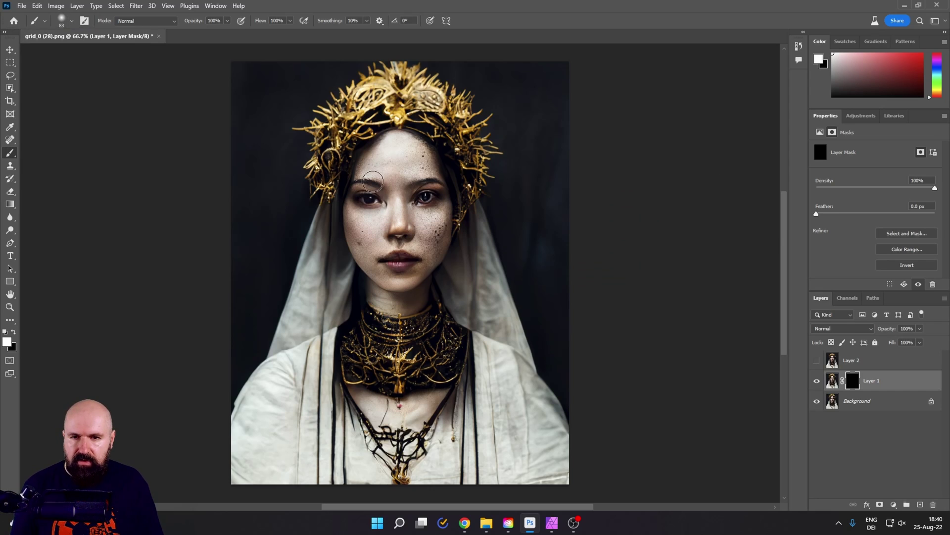
pyautogui.moveTo(388, 141)
pyautogui.mouseDown()
pyautogui.moveTo(369, 164)
pyautogui.moveTo(358, 232)
pyautogui.moveTo(364, 252)
pyautogui.moveTo(402, 278)
pyautogui.moveTo(441, 233)
pyautogui.moveTo(420, 154)
pyautogui.mouseUp()
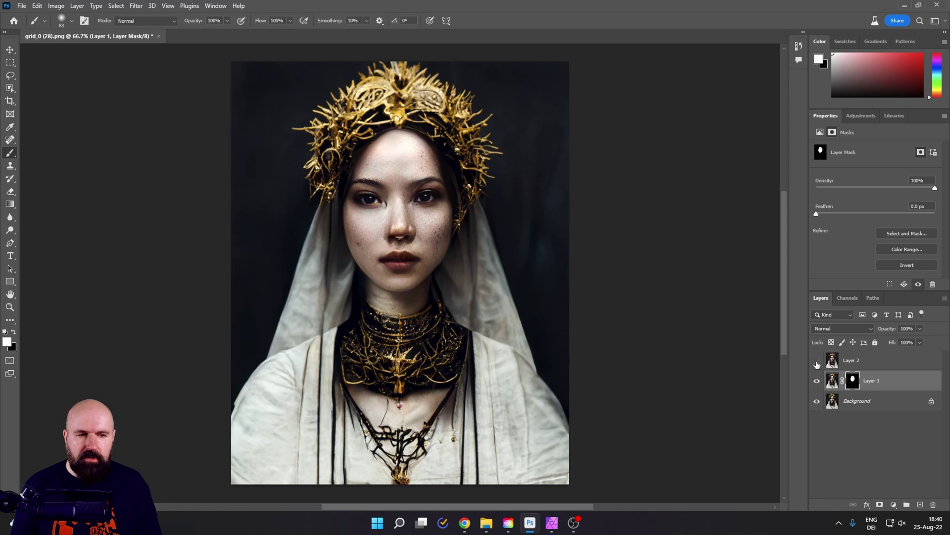
# Show and select Layer 2, then sharpen it with Unsharp Mask at 150% amount and 1.5 px radius.
pyautogui.click(817, 360)
pyautogui.click(836, 361)
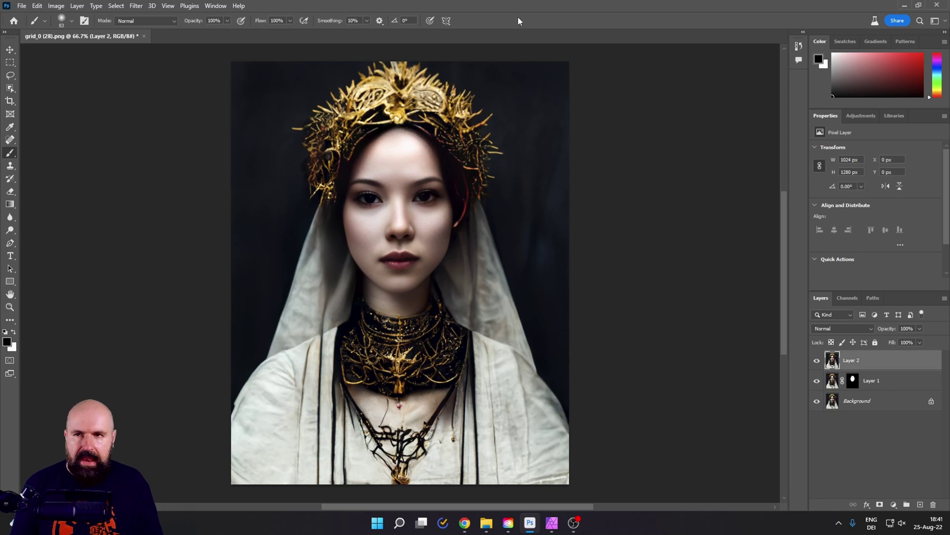
pyautogui.click(136, 7)
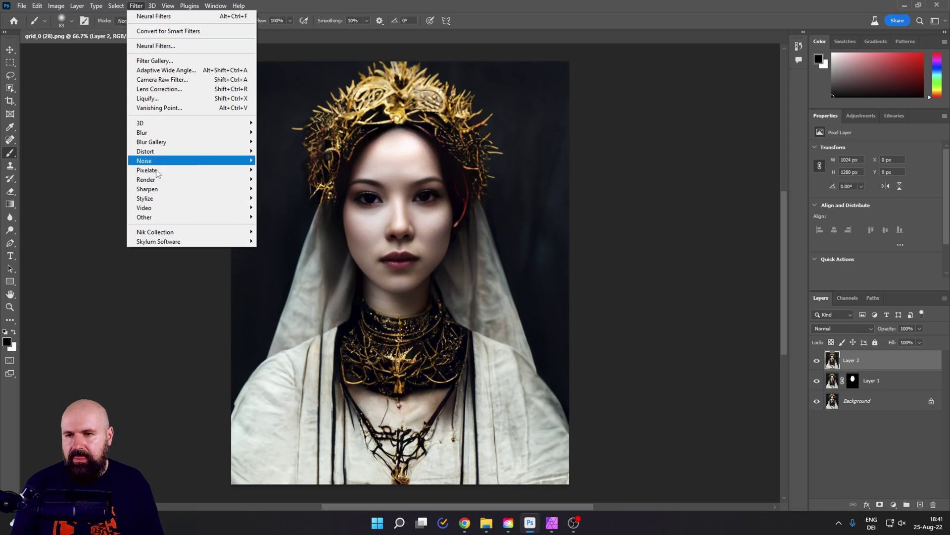
pyautogui.moveTo(233, 189)
pyautogui.click(285, 226)
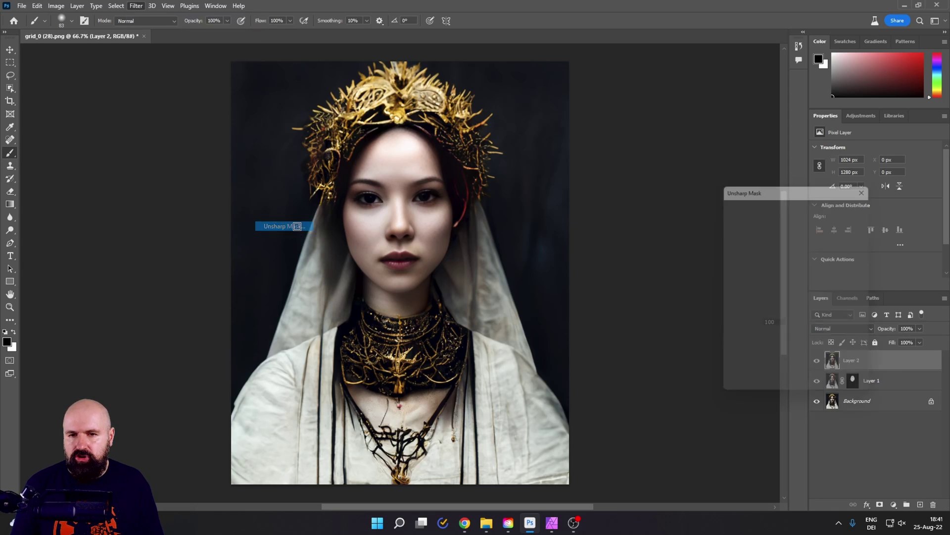
pyautogui.moveTo(757, 253); pyautogui.dragTo(797, 330)
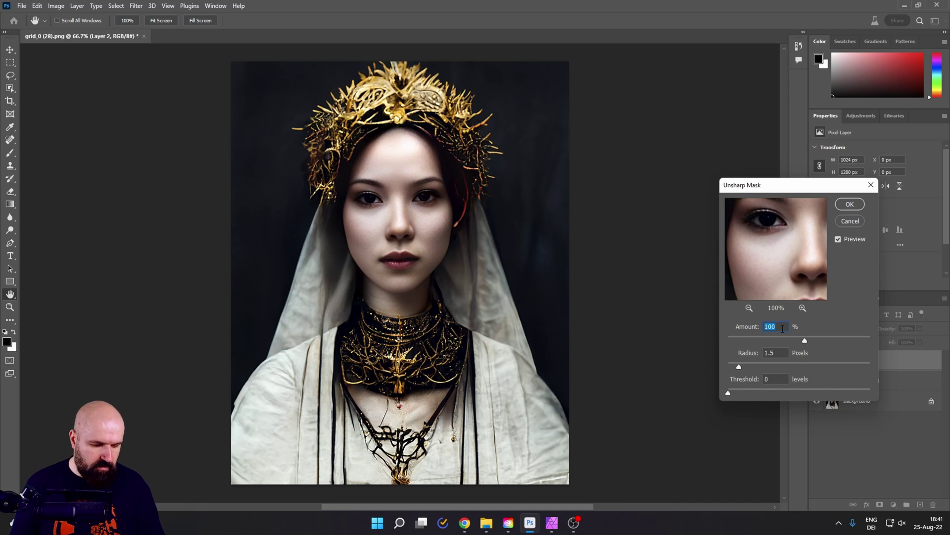
pyautogui.write('150')
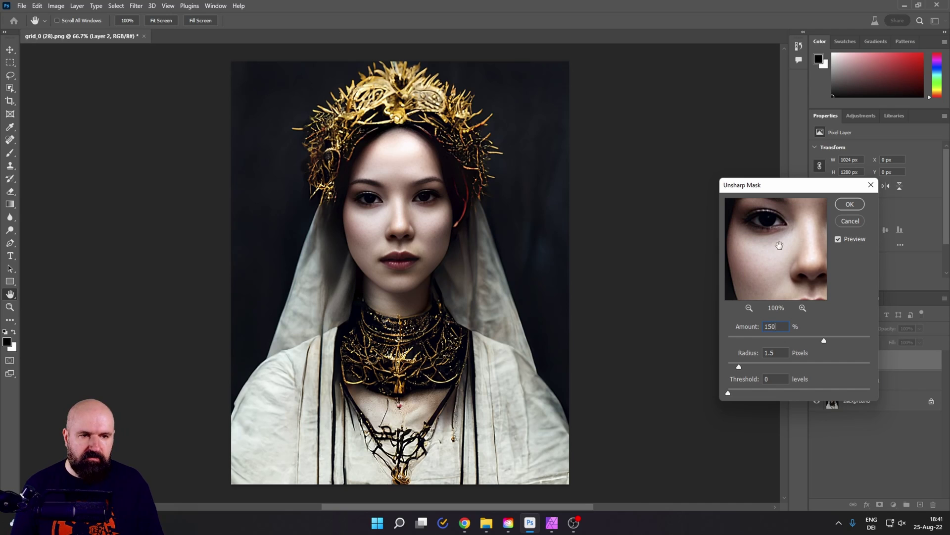
pyautogui.moveTo(779, 245); pyautogui.dragTo(750, 268)
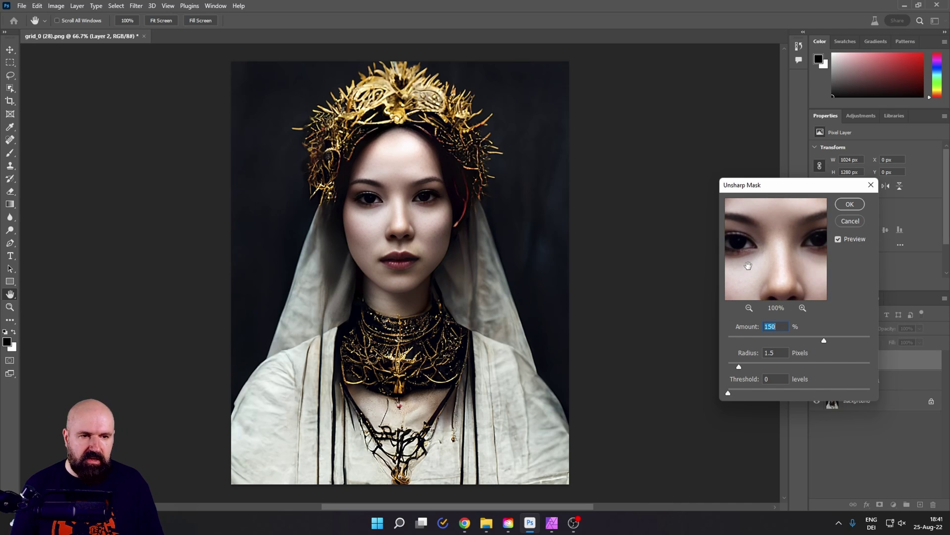
pyautogui.click(848, 205)
pyautogui.press('b')
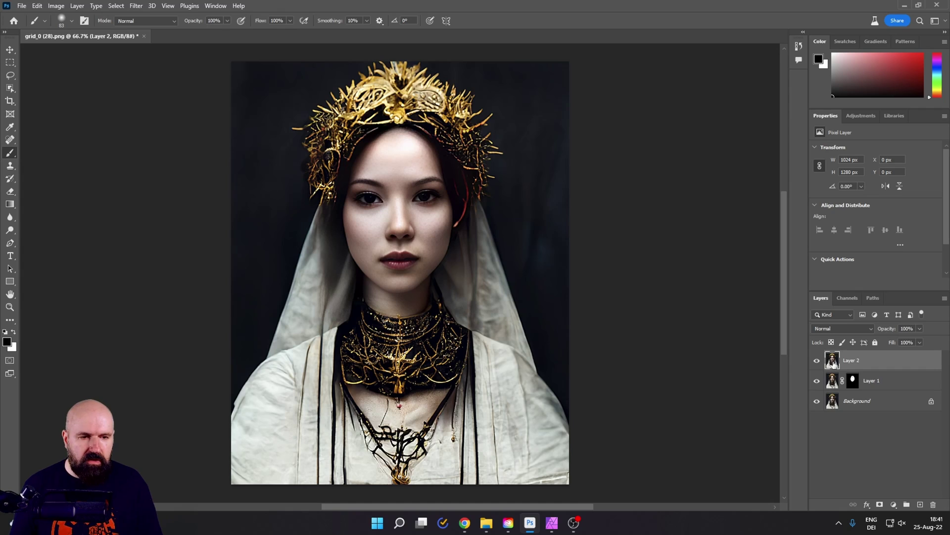
# Add a layer mask to Layer 2 and invert it to black, hiding the sharpening.
pyautogui.click(880, 505)
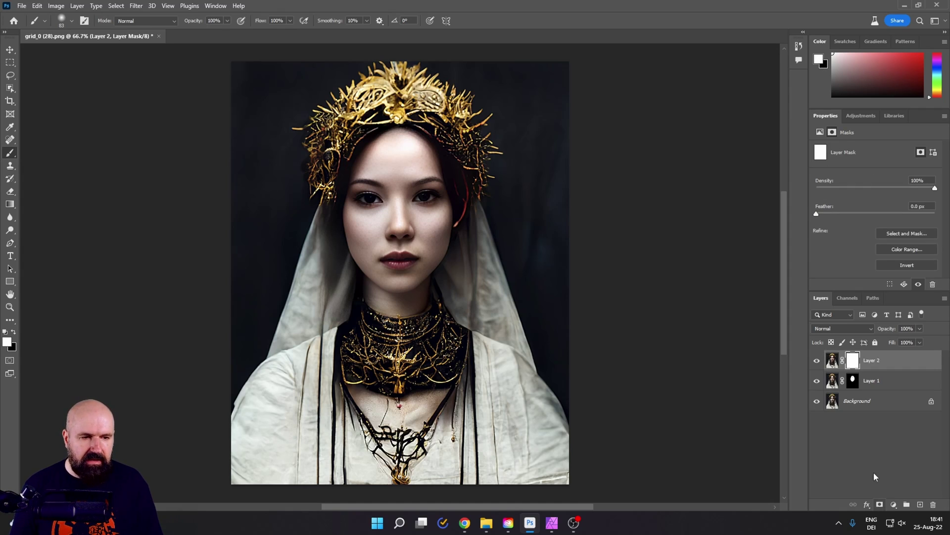
pyautogui.click(913, 266)
pyautogui.scroll(5, 396, 198)
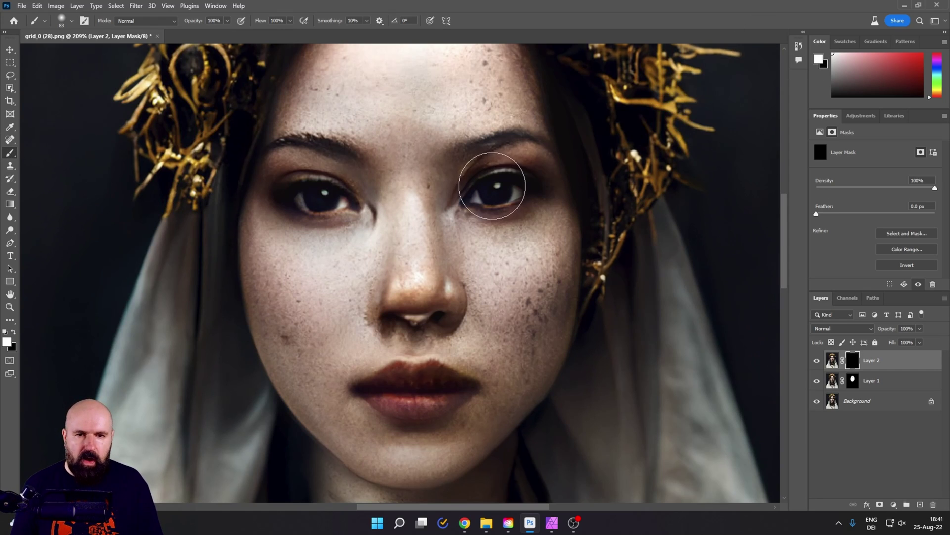
# With a roughly 55 px brush, paint white over both eyes and the nose to reveal the sharpening.
pyautogui.press('[')
pyautogui.press('[')
pyautogui.press('[')
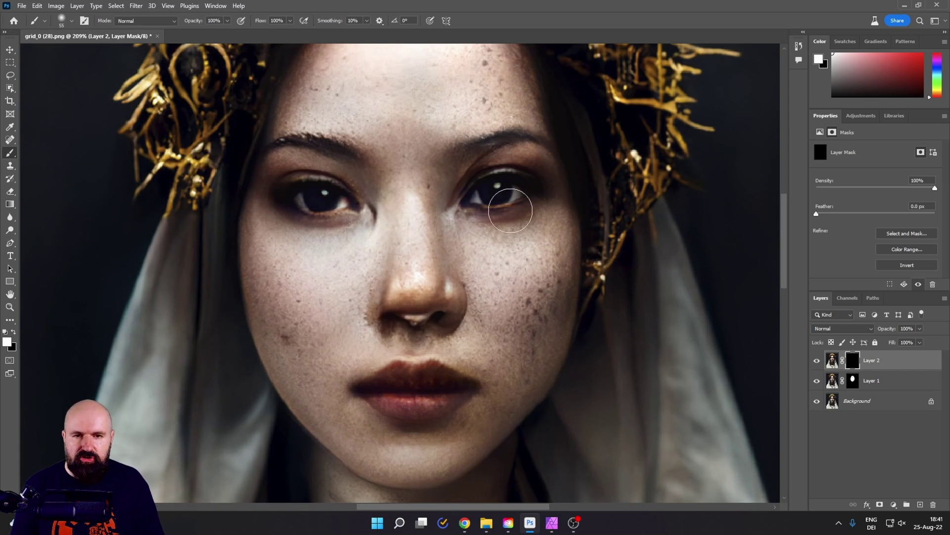
pyautogui.moveTo(526, 179)
pyautogui.mouseDown()
pyautogui.moveTo(499, 180)
pyautogui.moveTo(504, 171)
pyautogui.moveTo(464, 205)
pyautogui.moveTo(495, 161)
pyautogui.moveTo(483, 167)
pyautogui.moveTo(501, 162)
pyautogui.moveTo(463, 209)
pyautogui.moveTo(503, 200)
pyautogui.mouseUp()
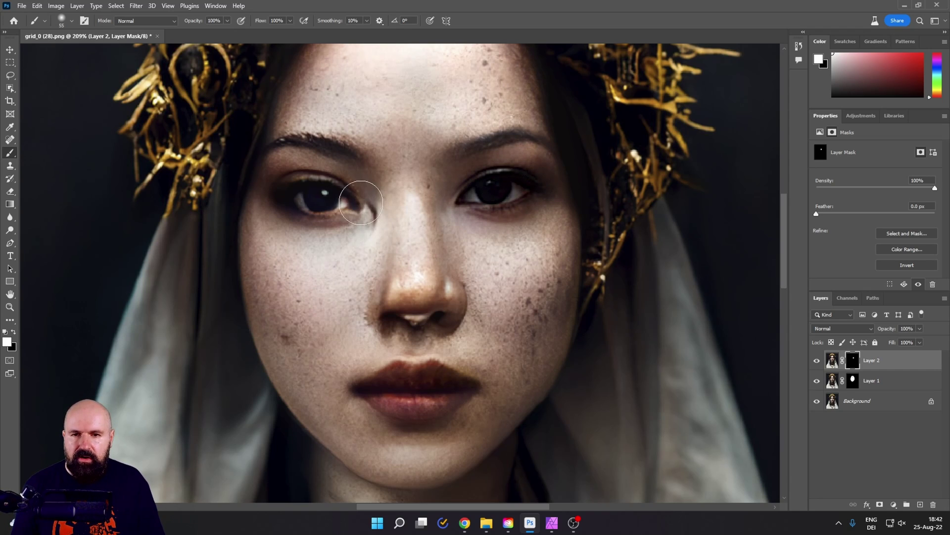
pyautogui.moveTo(339, 189)
pyautogui.mouseDown()
pyautogui.moveTo(293, 186)
pyautogui.moveTo(285, 200)
pyautogui.moveTo(315, 211)
pyautogui.moveTo(359, 204)
pyautogui.moveTo(322, 206)
pyautogui.moveTo(334, 182)
pyautogui.mouseUp()
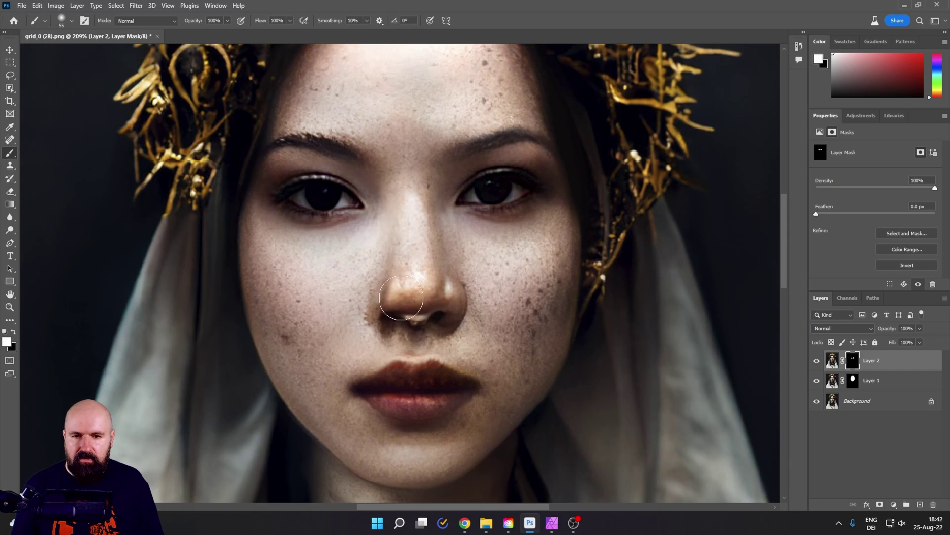
pyautogui.moveTo(384, 305)
pyautogui.mouseDown()
pyautogui.moveTo(433, 310)
pyautogui.moveTo(443, 292)
pyautogui.moveTo(399, 317)
pyautogui.moveTo(411, 331)
pyautogui.moveTo(409, 378)
pyautogui.moveTo(424, 372)
pyautogui.moveTo(367, 395)
pyautogui.moveTo(430, 403)
pyautogui.moveTo(462, 388)
pyautogui.moveTo(435, 371)
pyautogui.moveTo(460, 386)
pyautogui.moveTo(388, 386)
pyautogui.moveTo(422, 361)
pyautogui.mouseUp()
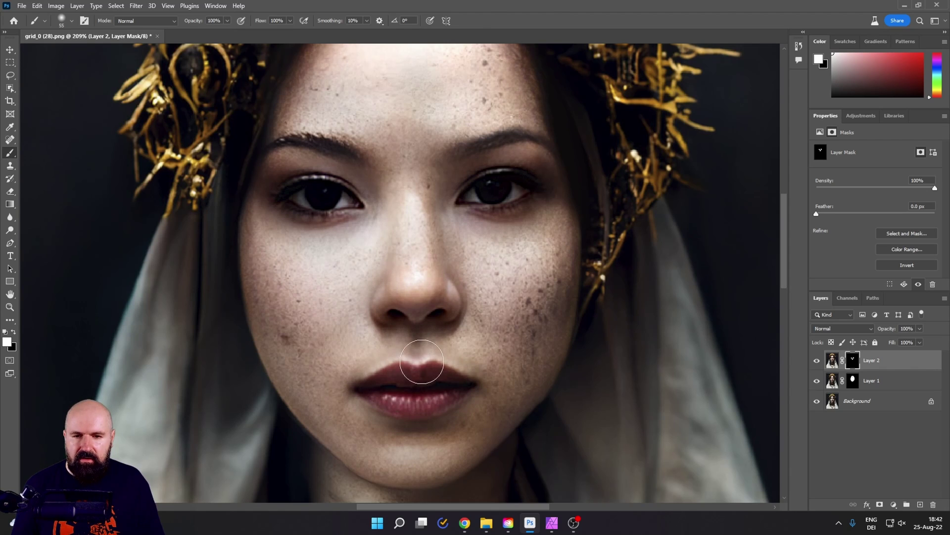